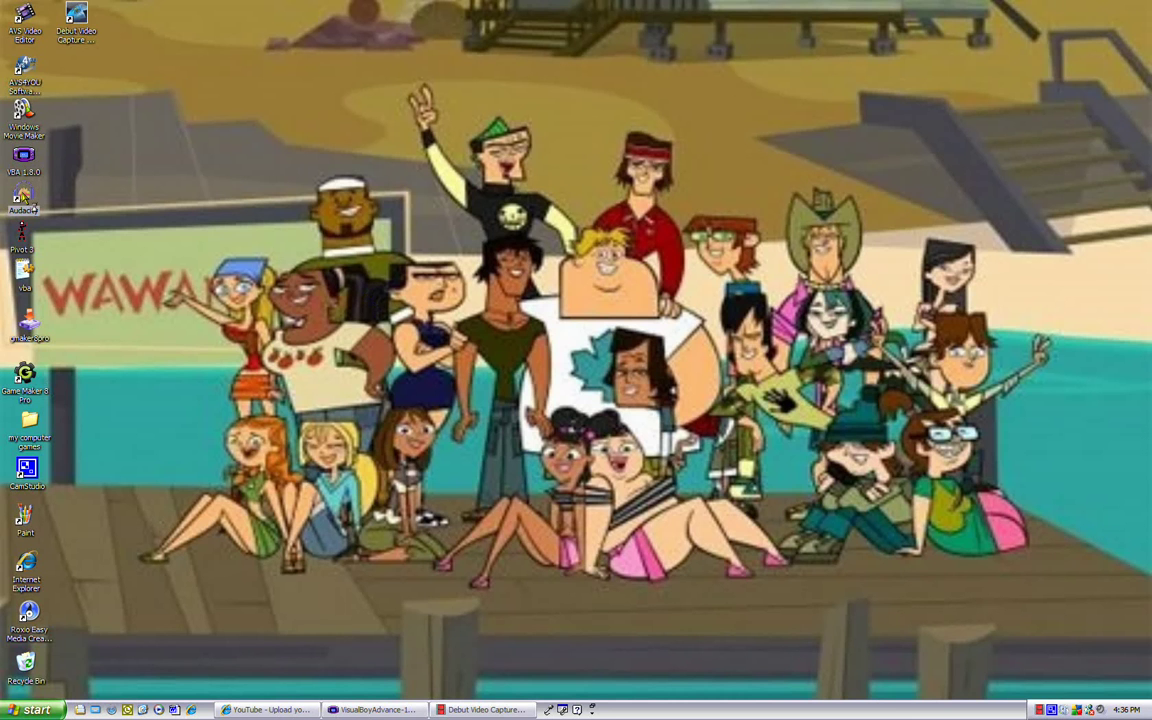
- Open Audacity and record an audio clip about 22 seconds long
{"action": "double_click", "coordinate": [24, 198]}
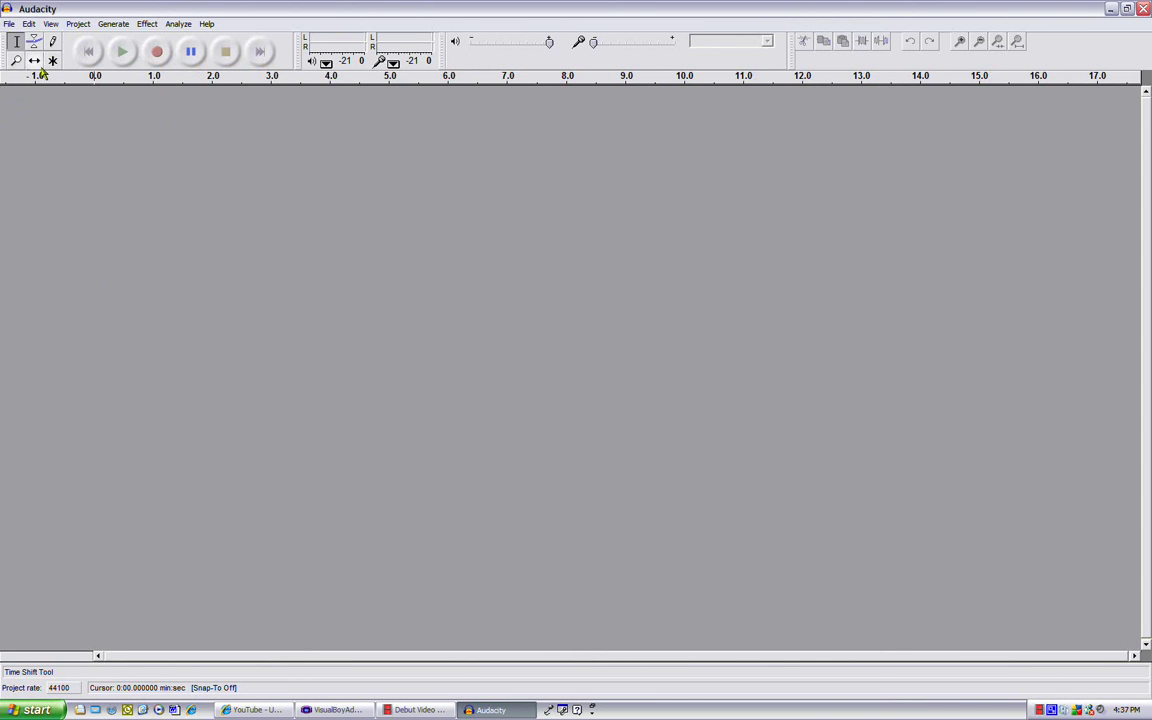
{"action": "left_click", "coordinate": [157, 54]}
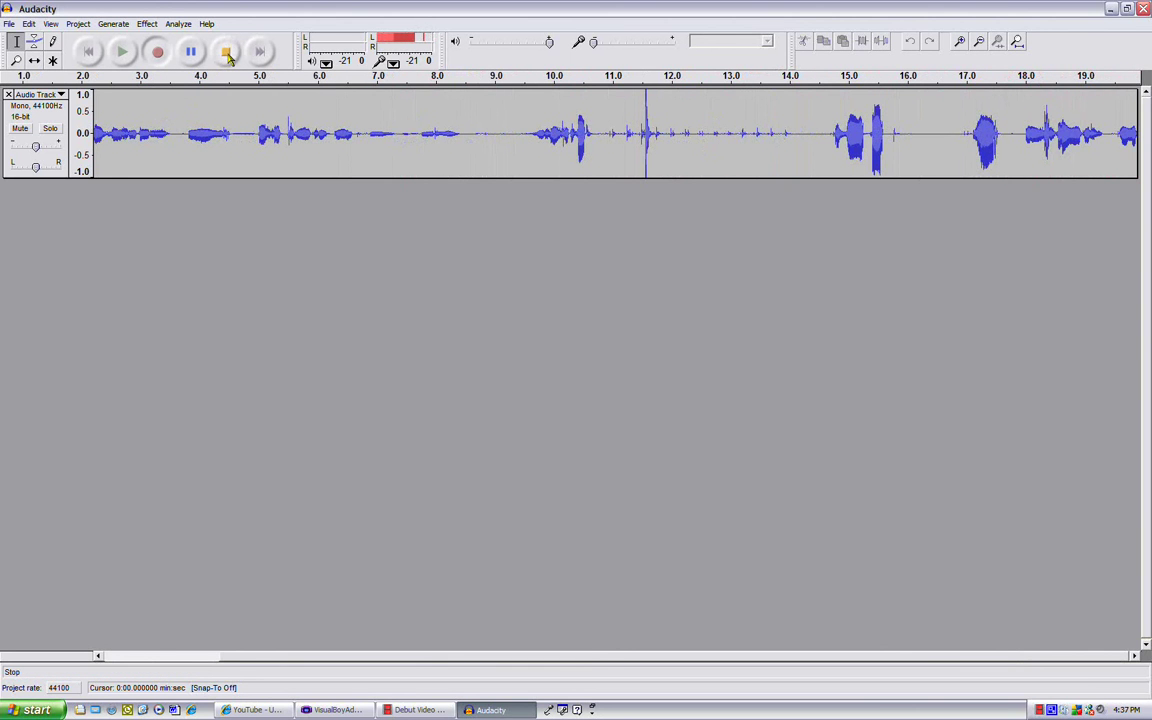
{"action": "left_click", "coordinate": [226, 55]}
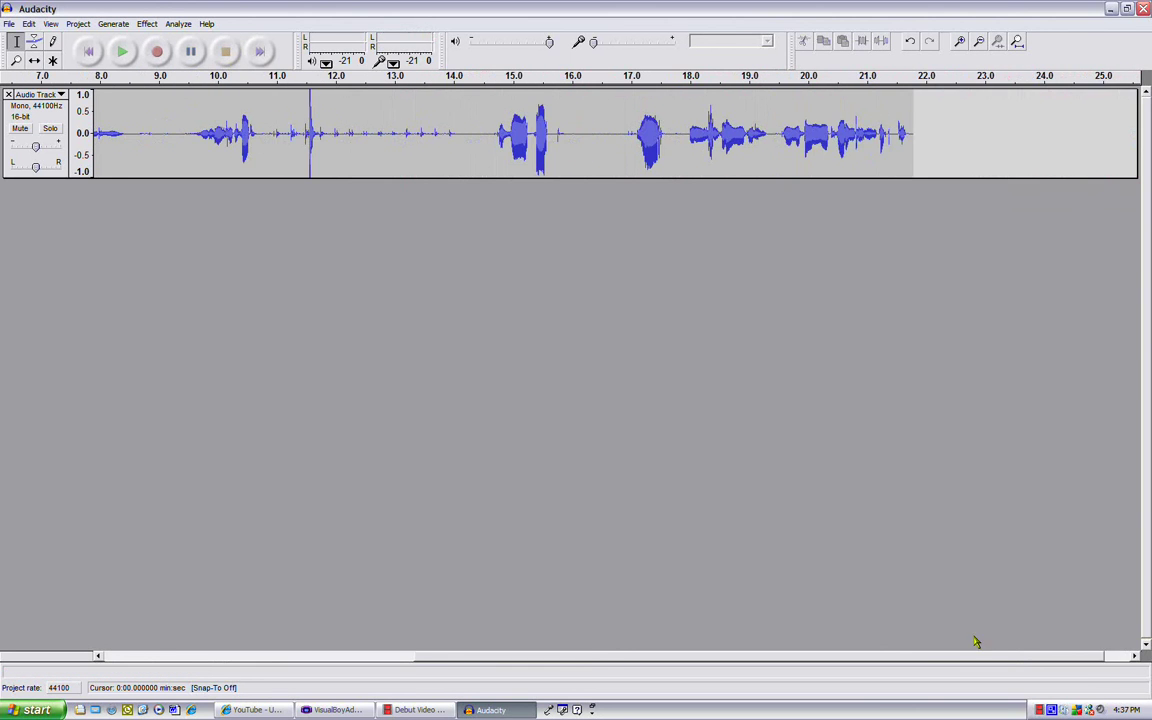
- Raise the system volume to near maximum and play back the recorded clip
{"action": "left_click", "coordinate": [1102, 710]}
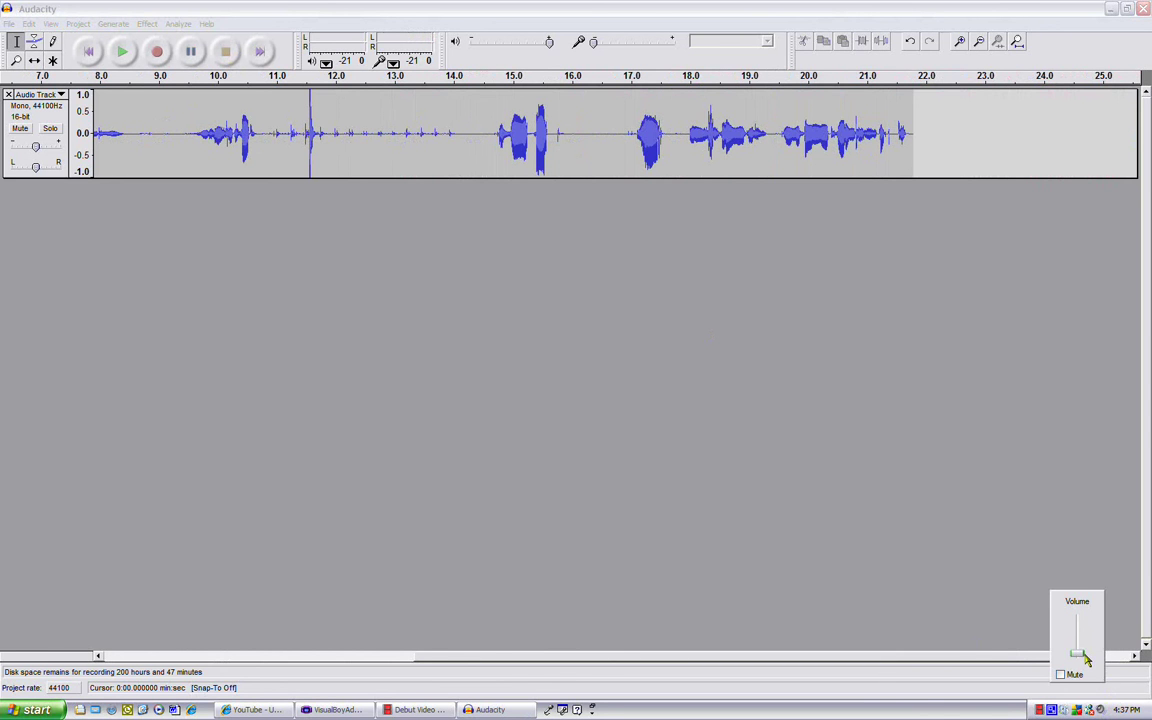
{"action": "left_click_drag", "start_coordinate": [1085, 658], "coordinate": [1078, 618]}
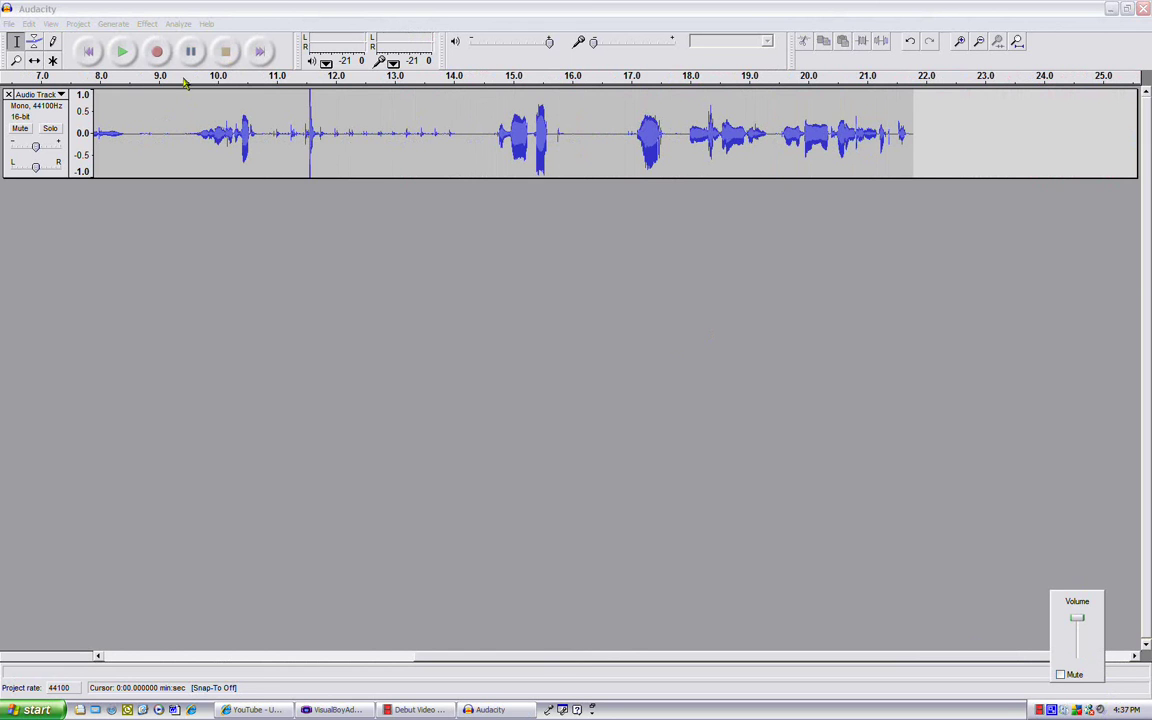
{"action": "left_click", "coordinate": [123, 56]}
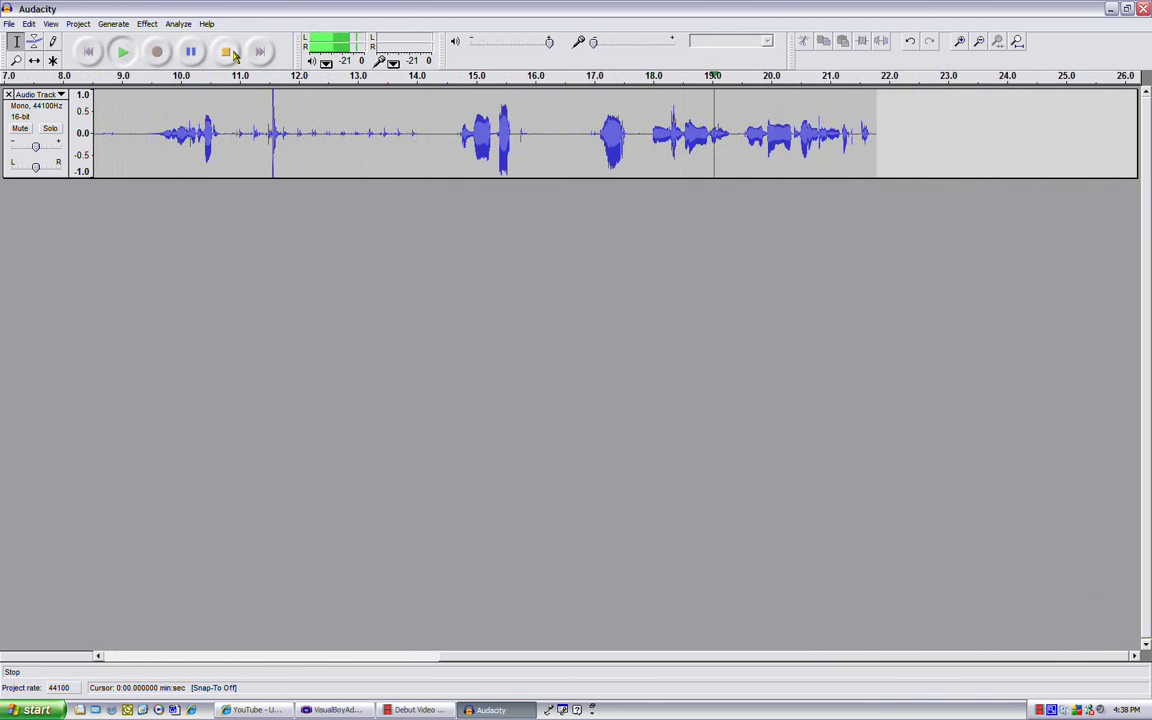
{"action": "left_click", "coordinate": [229, 53]}
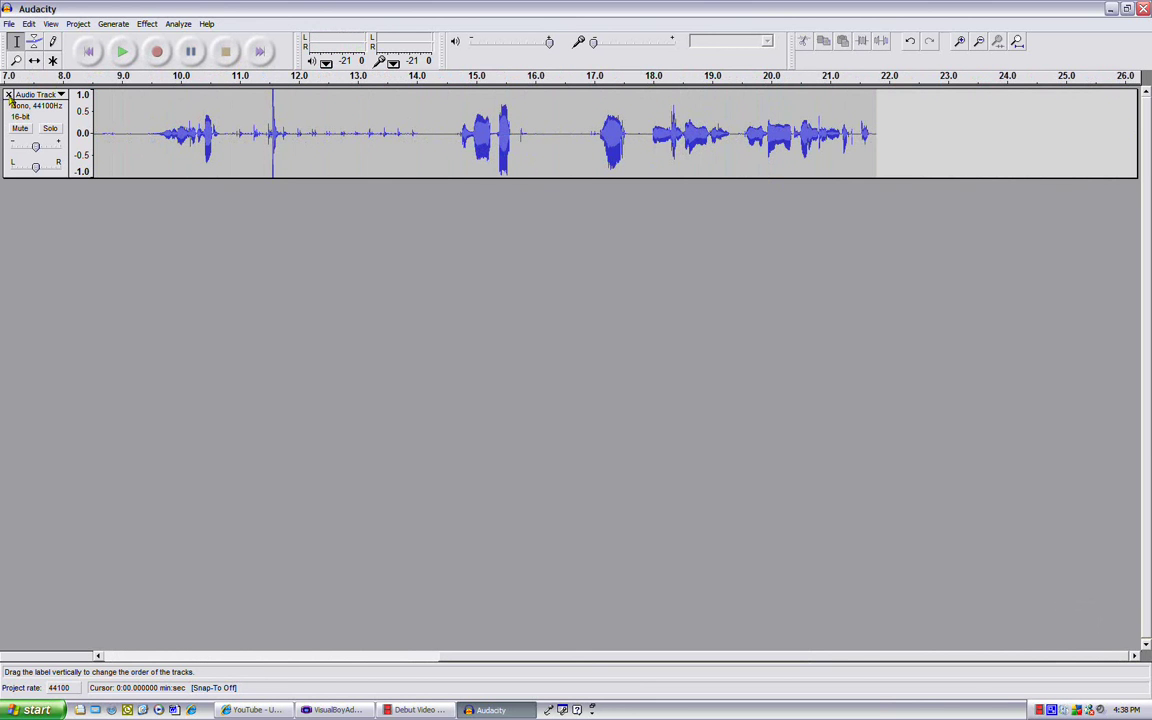
- Remove the recorded audio track from the project
{"action": "left_click", "coordinate": [8, 95]}
{"action": "left_click", "coordinate": [8, 23]}
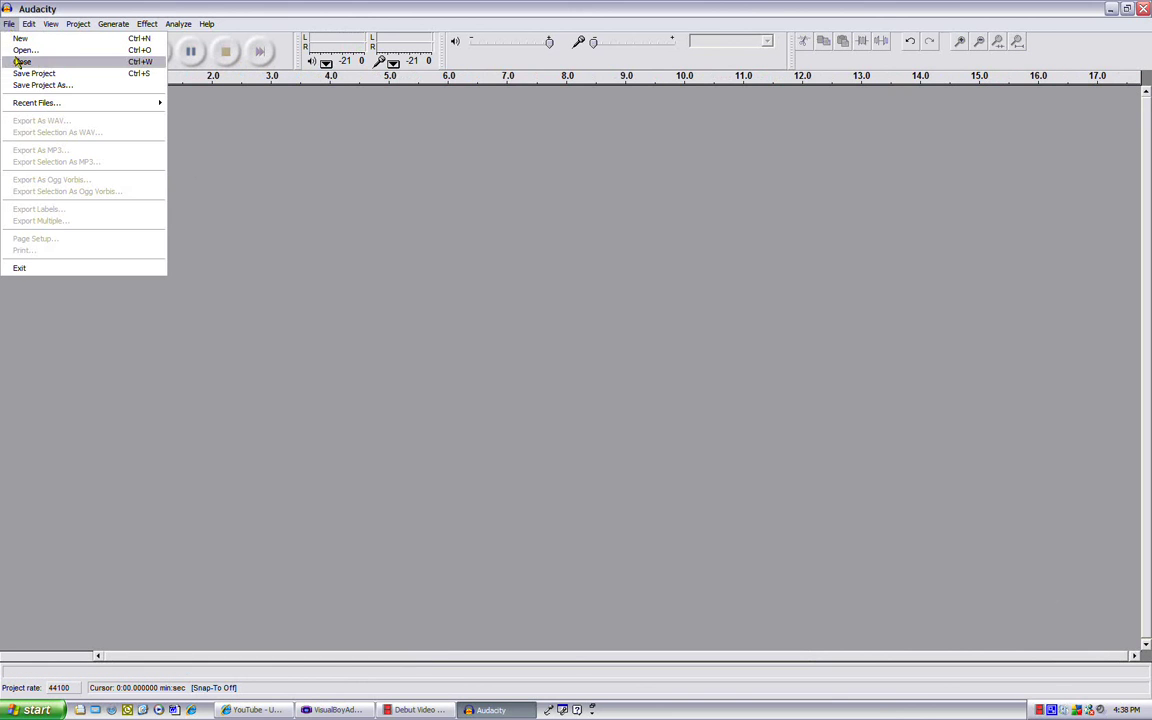
{"action": "left_click", "coordinate": [262, 200]}
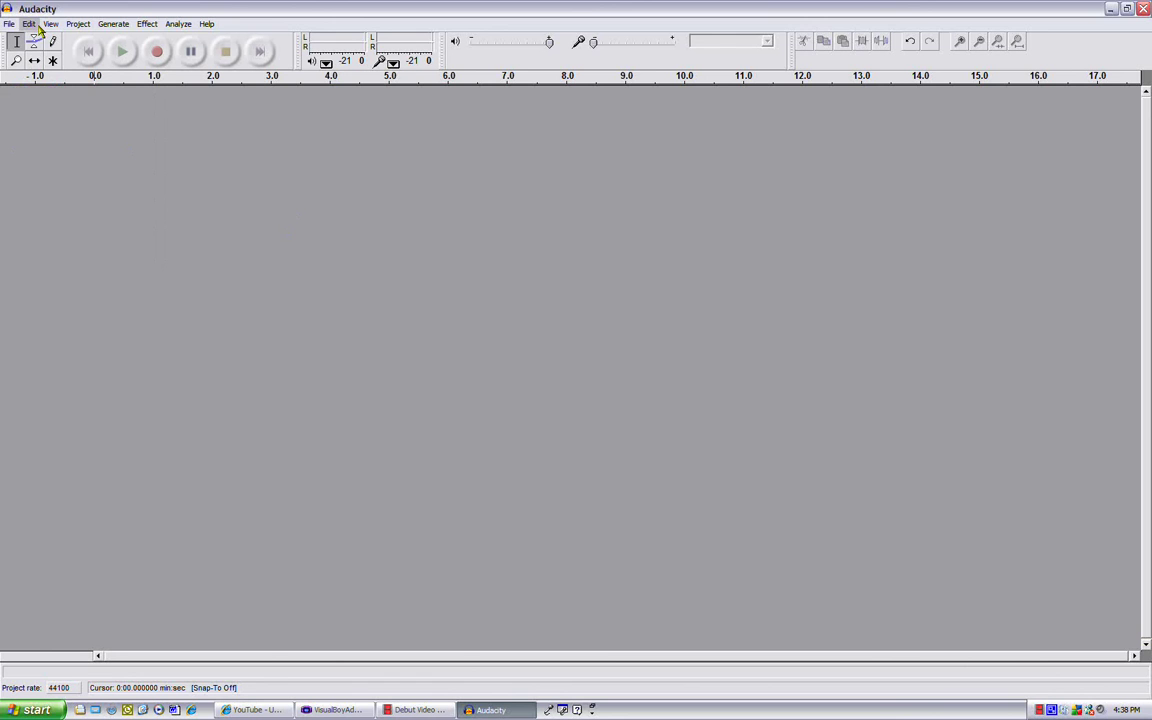
- Record a new audio clip about 1.8 seconds long and play it back
{"action": "left_click", "coordinate": [156, 52]}
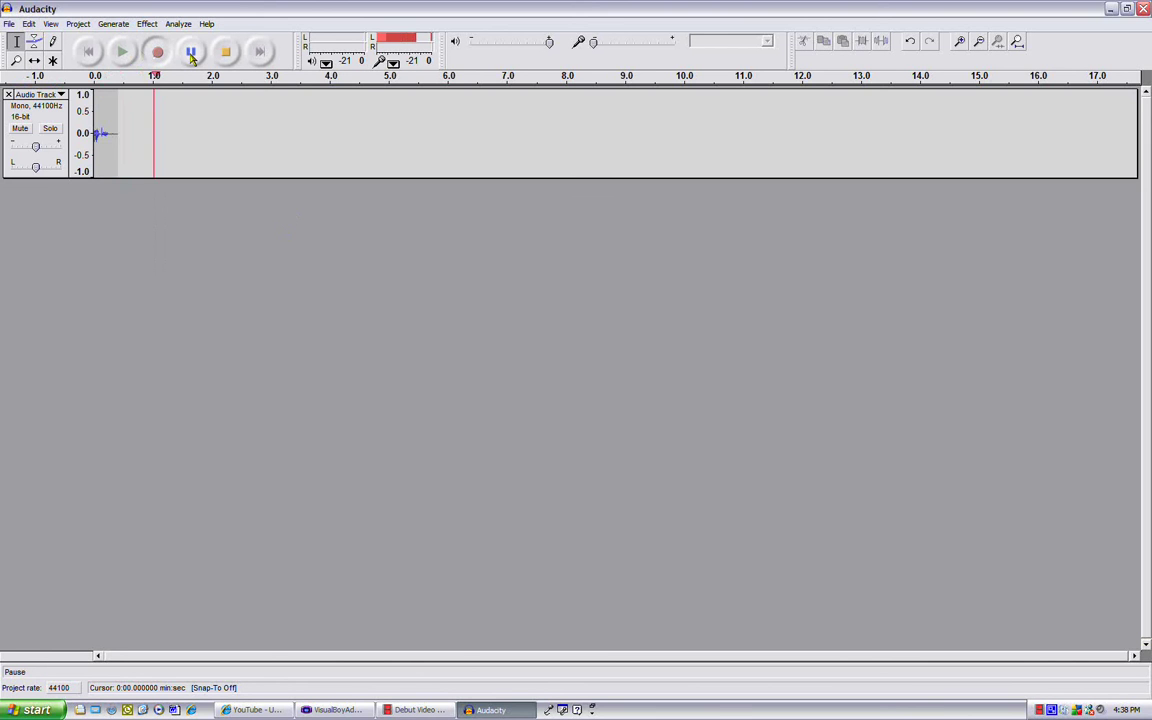
{"action": "left_click", "coordinate": [225, 52]}
{"action": "left_click", "coordinate": [123, 53]}
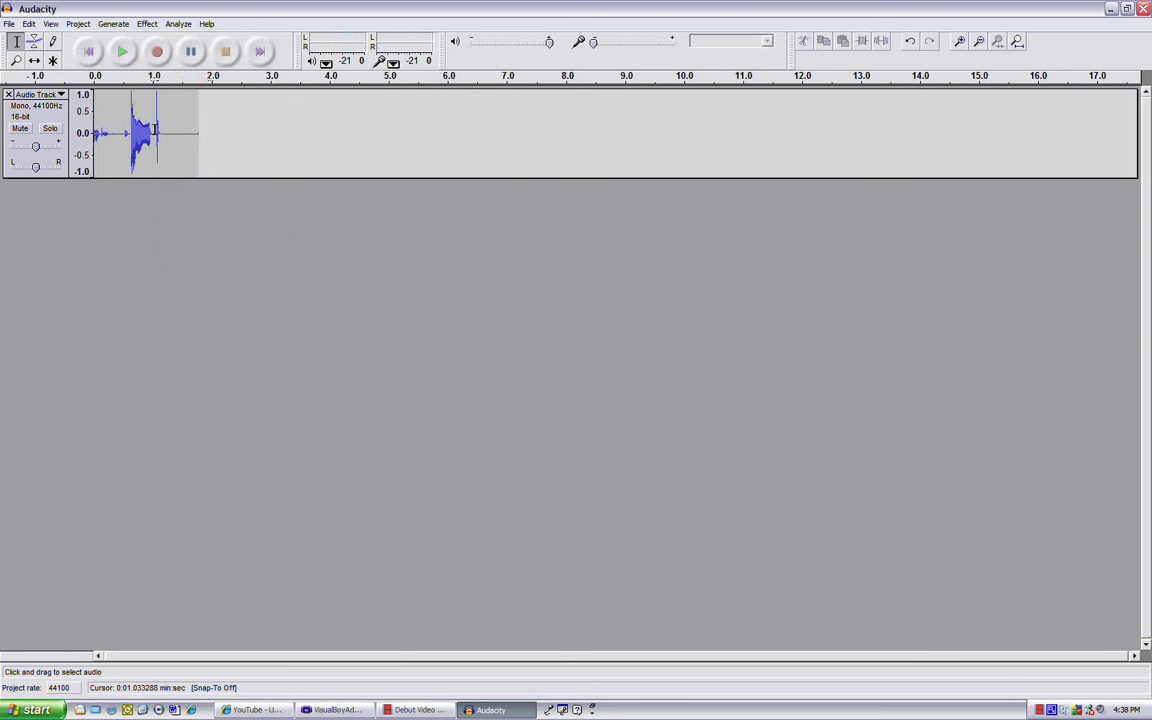
- Trim the clip to its main sound by deleting everything after about 1.03 seconds and the first 0.59 seconds
{"action": "left_click_drag", "start_coordinate": [156, 128], "coordinate": [200, 129]}
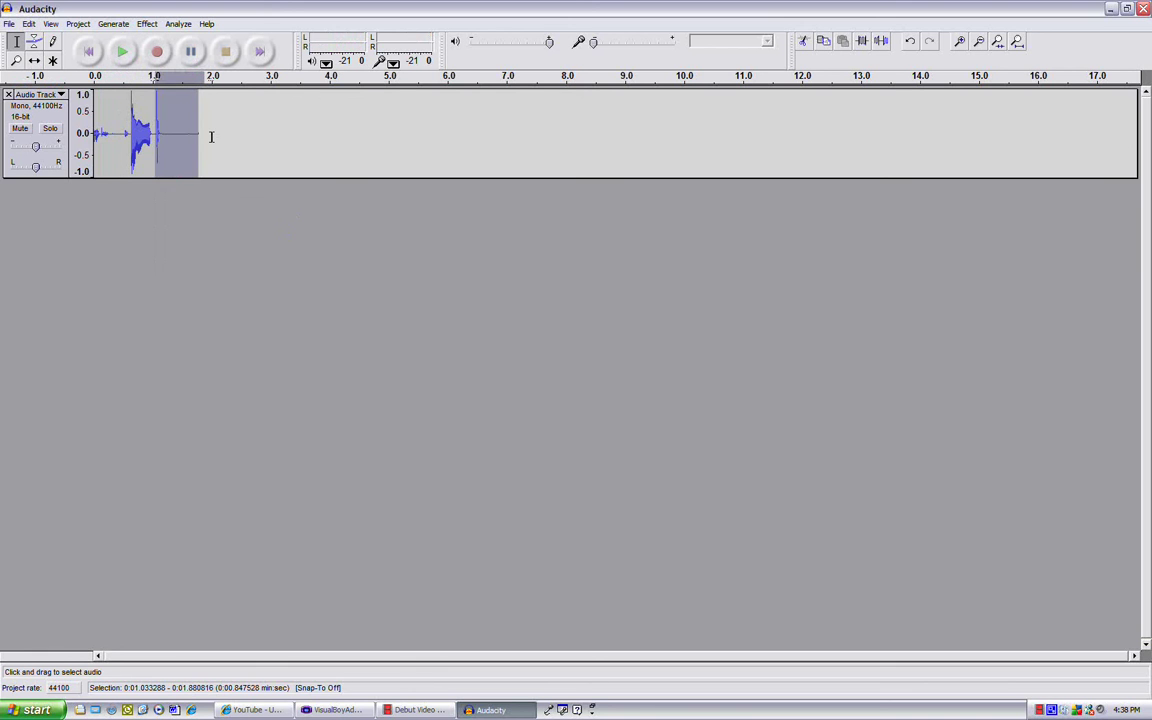
{"action": "key", "text": "Delete"}
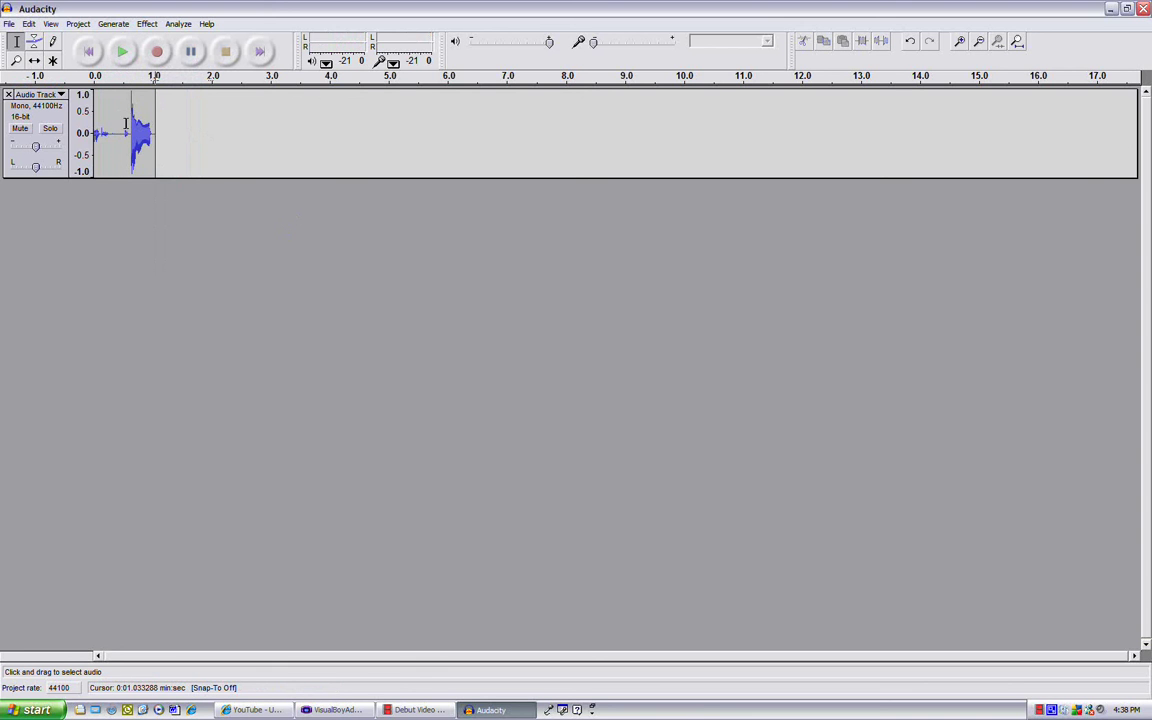
{"action": "left_click_drag", "start_coordinate": [128, 140], "coordinate": [48, 147]}
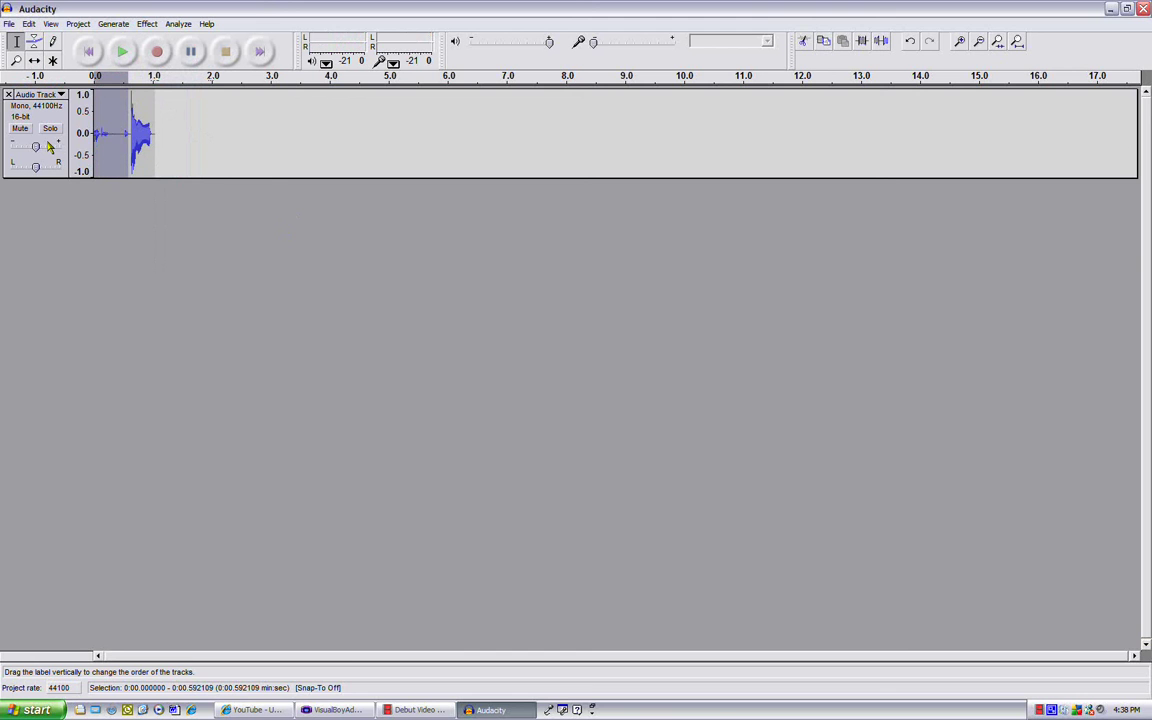
{"action": "key", "text": "Delete"}
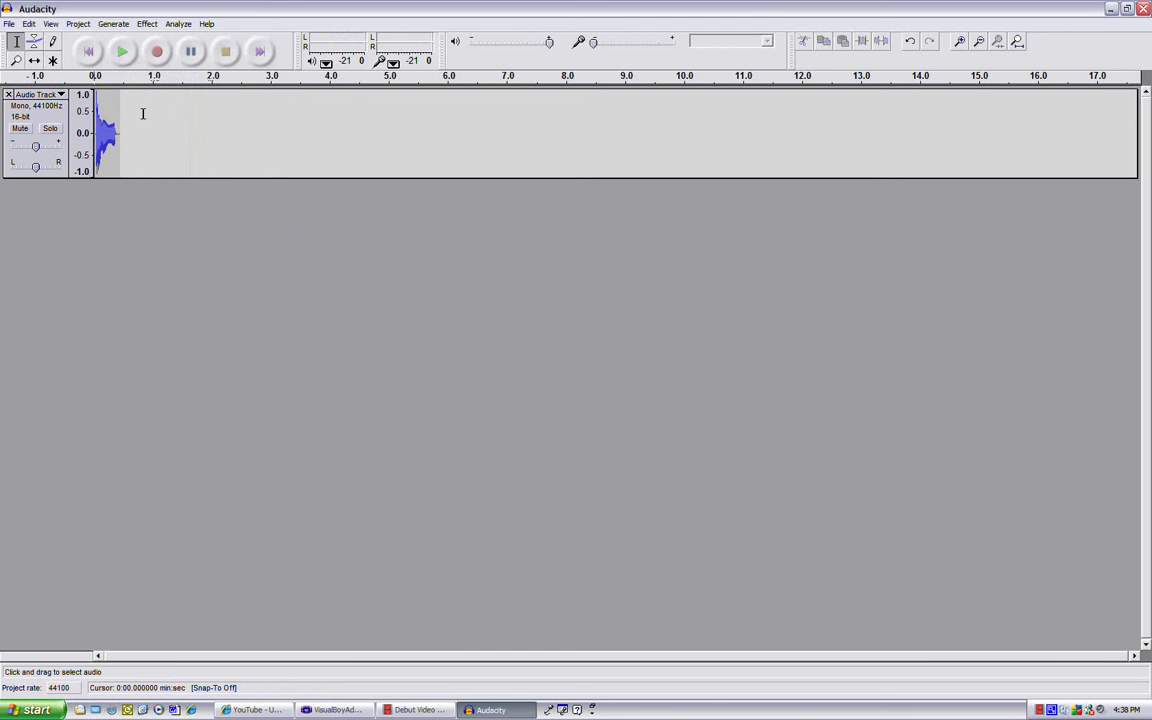
- Select about the first 0.42 seconds of the trimmed clip and play the selection
{"action": "left_click_drag", "start_coordinate": [117, 132], "coordinate": [76, 147]}
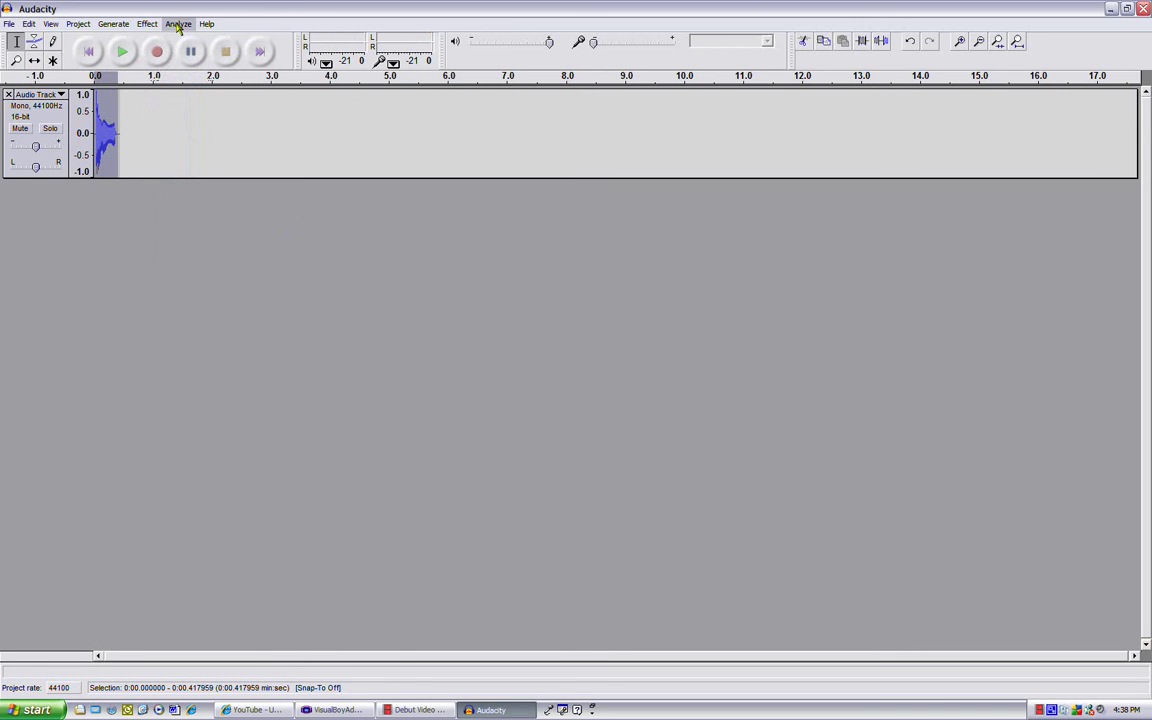
{"action": "left_click", "coordinate": [121, 51]}
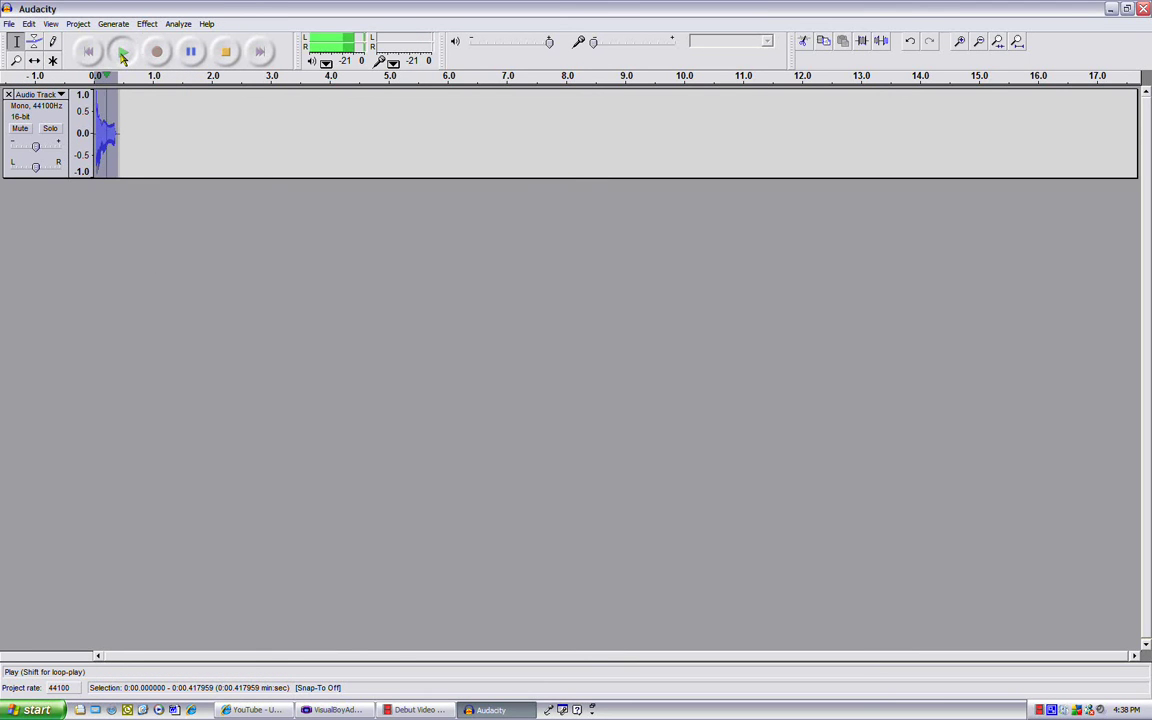
- Try the Change Pitch effect with a 0.000 percent change on the selected audio and undo it
{"action": "left_click", "coordinate": [148, 27]}
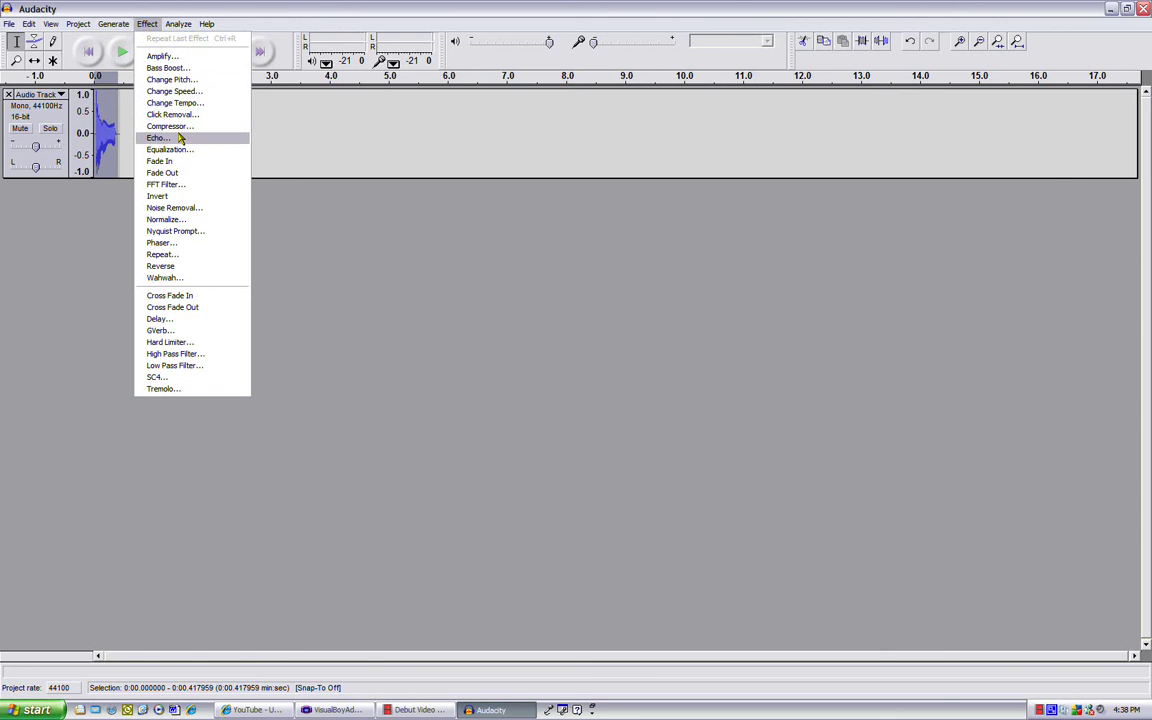
{"action": "left_click", "coordinate": [174, 80]}
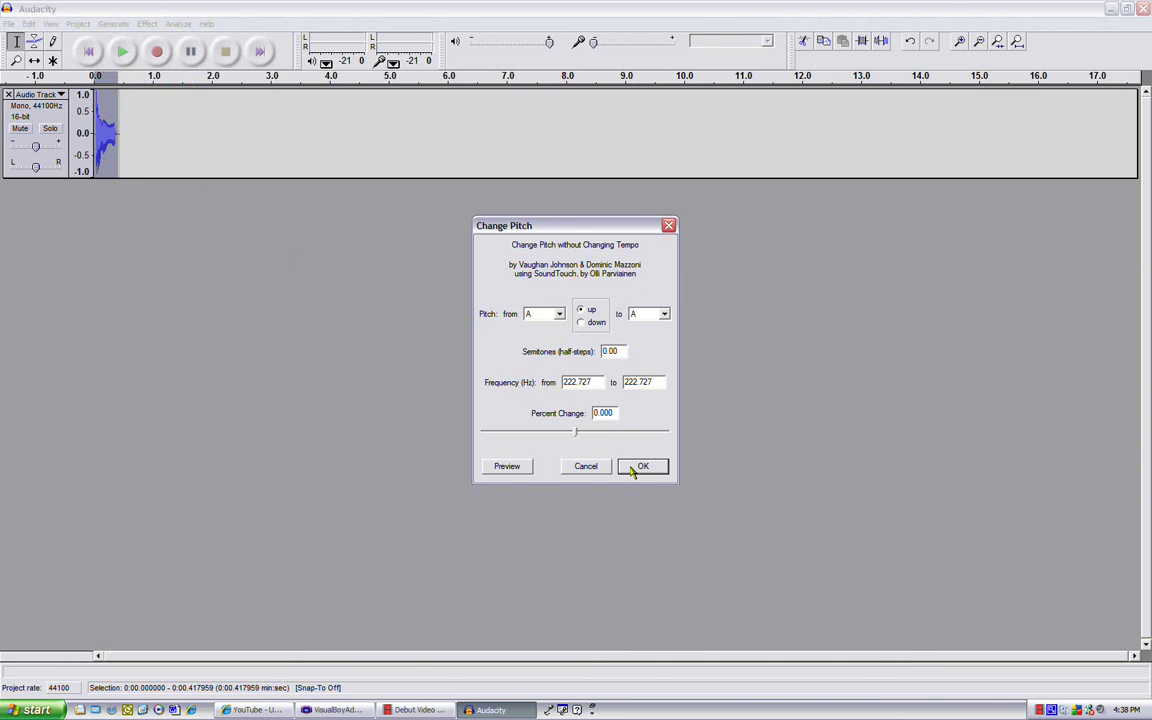
{"action": "left_click", "coordinate": [642, 466]}
{"action": "key", "text": "ctrl+f"}
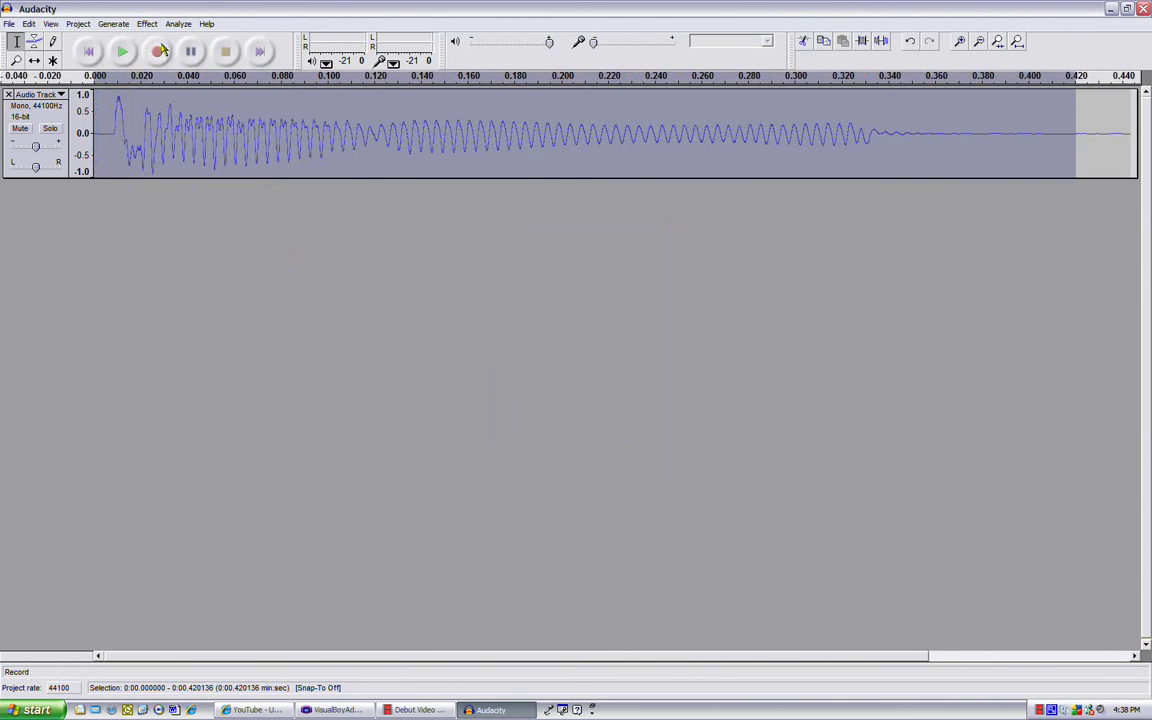
{"action": "left_click", "coordinate": [29, 24]}
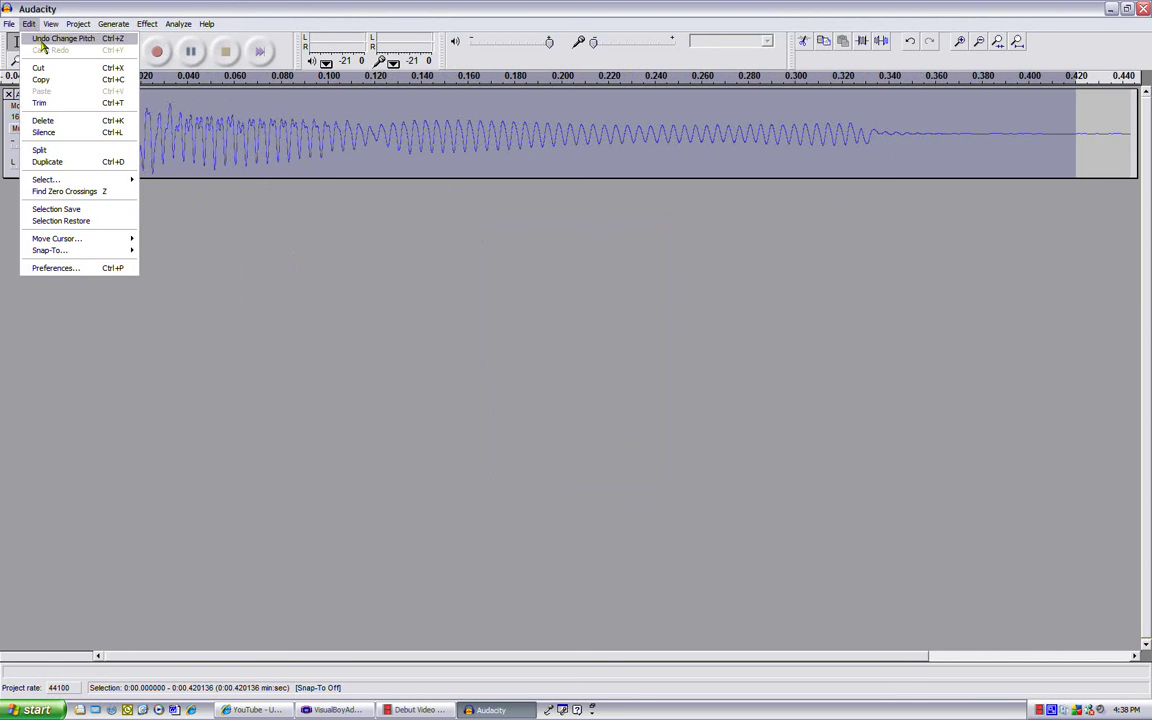
{"action": "left_click", "coordinate": [42, 40]}
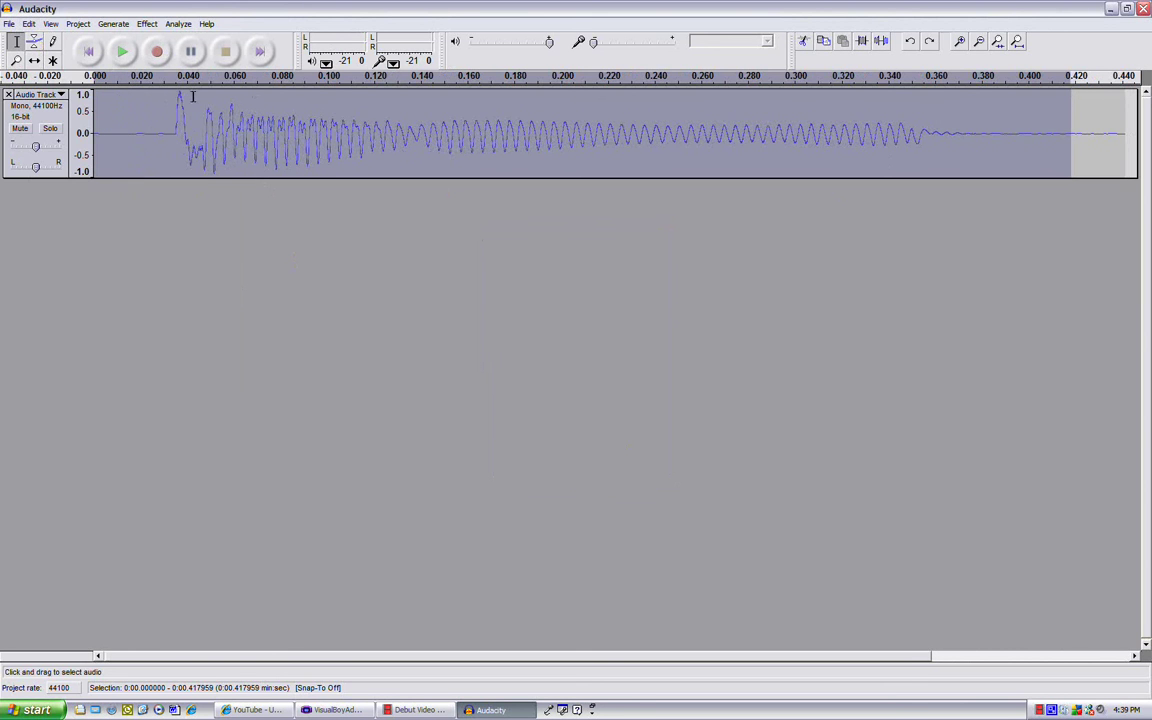
{"action": "left_click", "coordinate": [122, 54]}
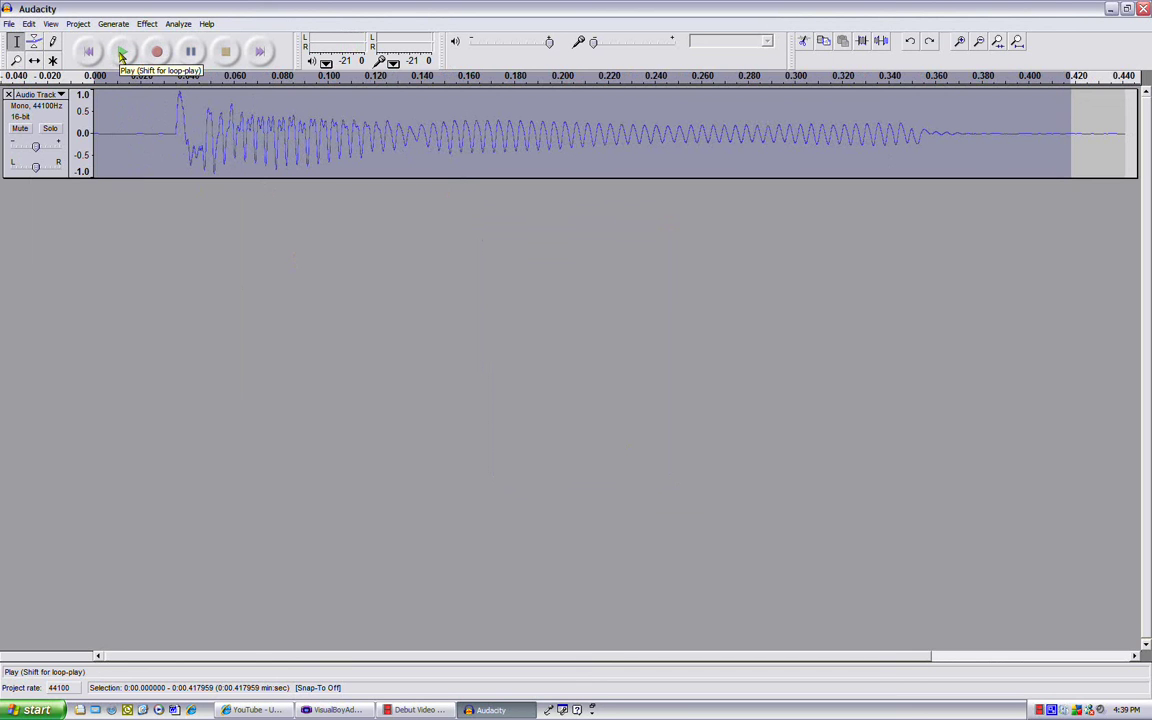
{"action": "left_click", "coordinate": [147, 23]}
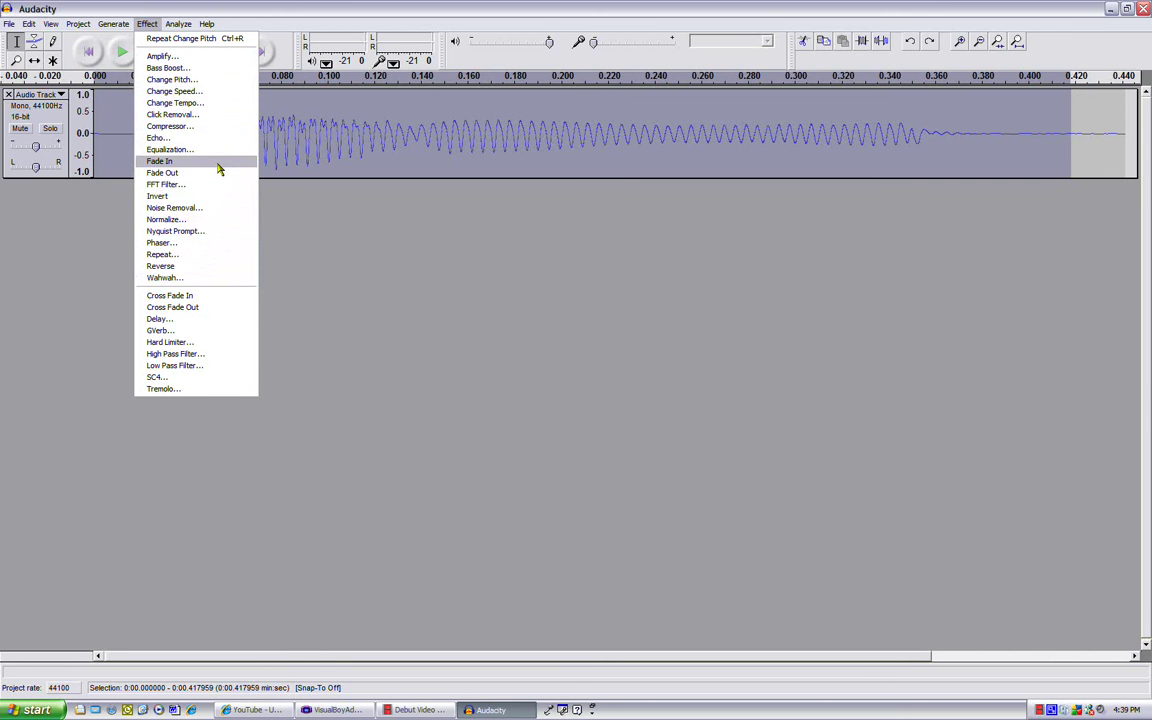
{"action": "left_click", "coordinate": [202, 82]}
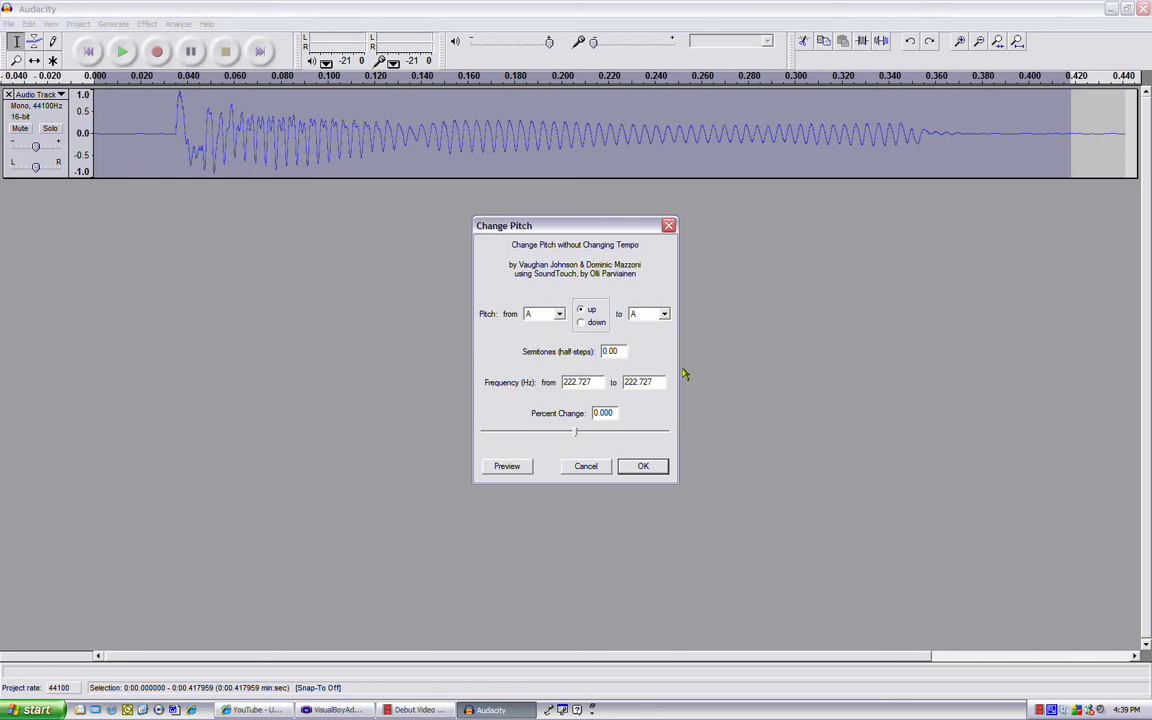
{"action": "left_click", "coordinate": [586, 468]}
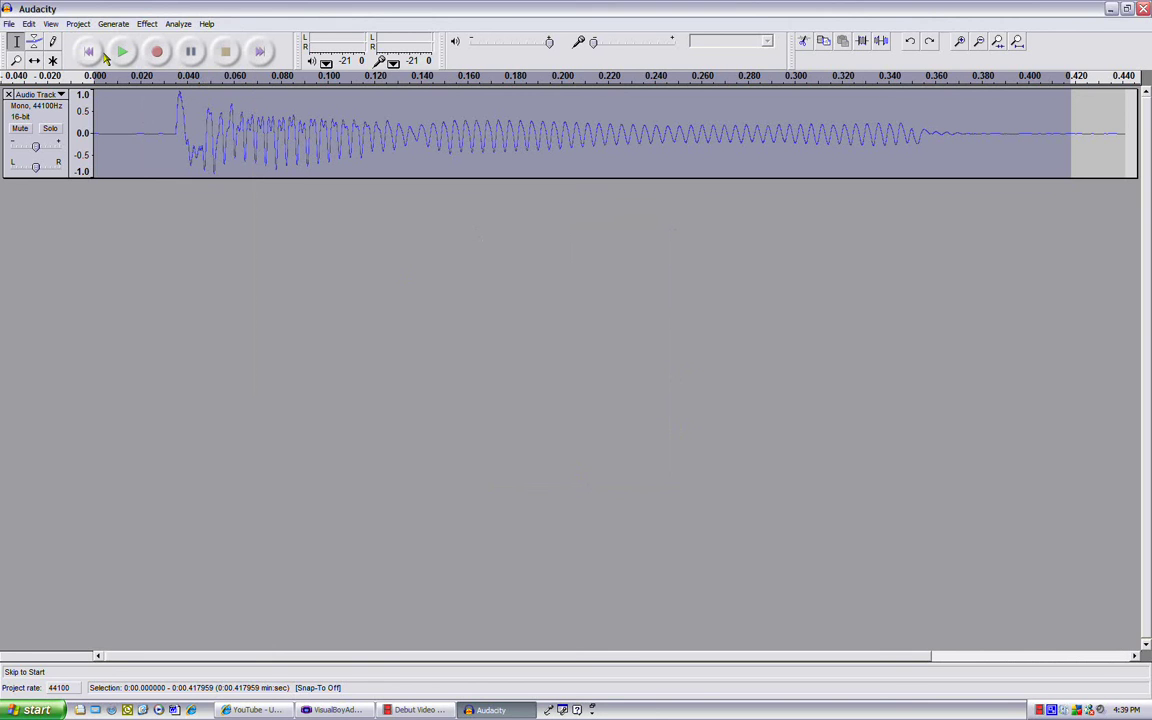
{"action": "left_click", "coordinate": [119, 24]}
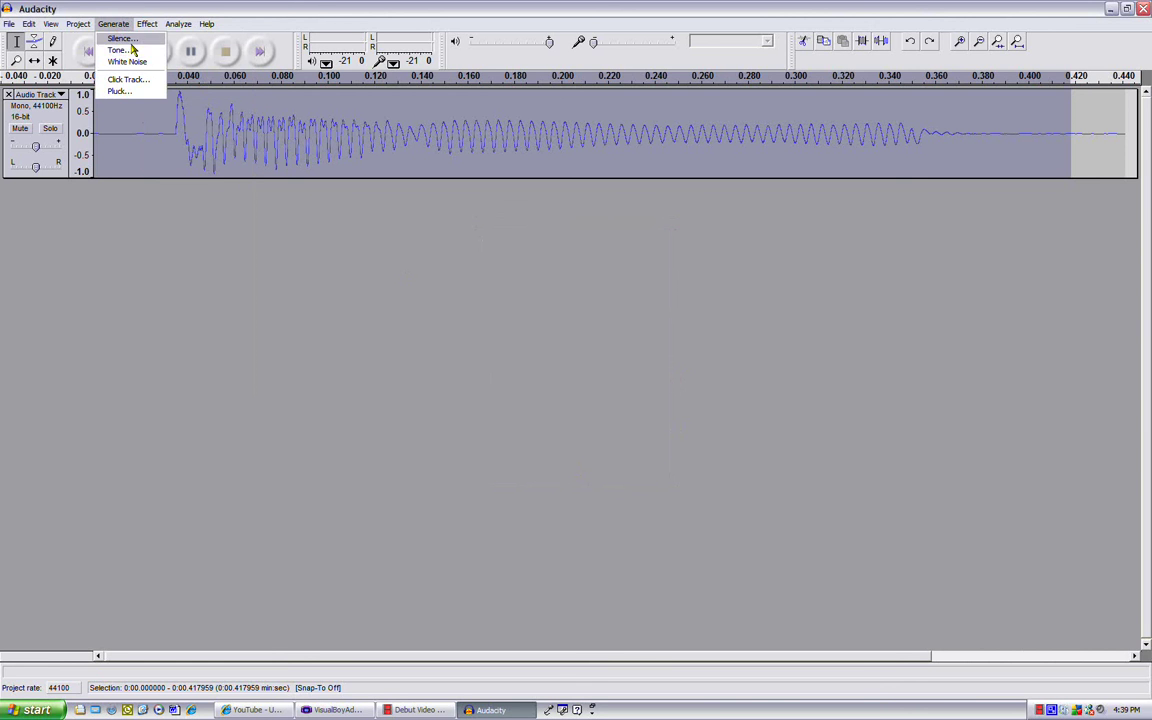
{"action": "mouse_move", "coordinate": [84, 26]}
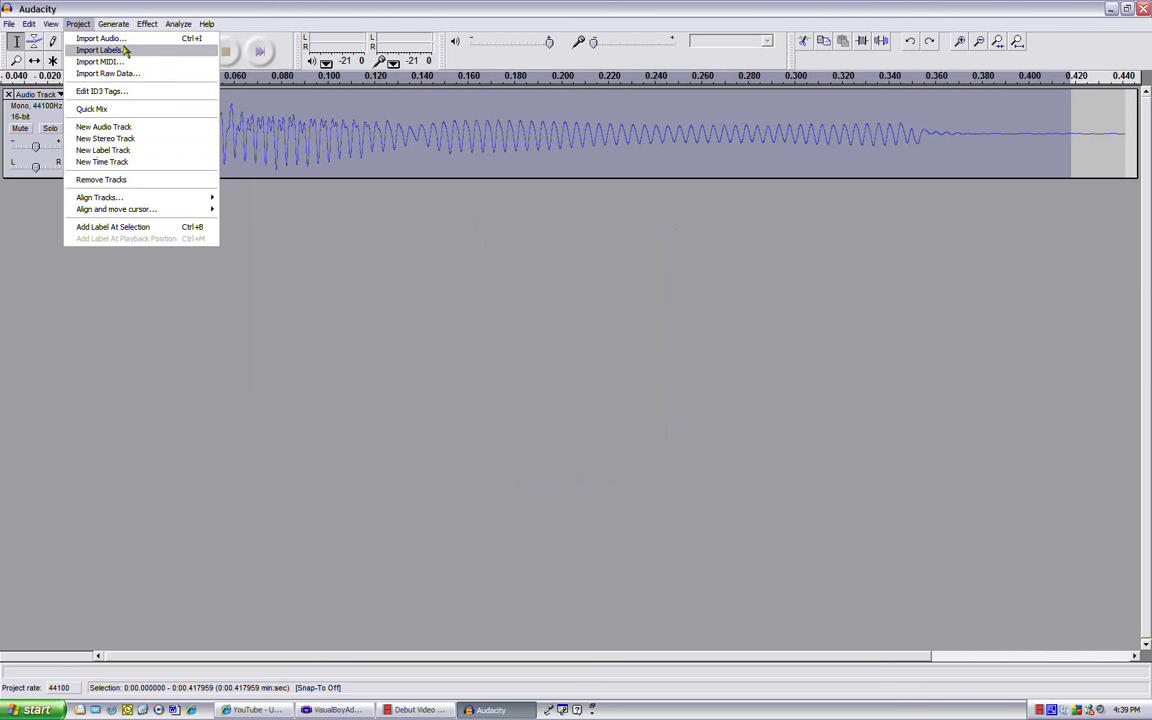
- Apply the Echo effect to the selected audio with an edited delay time and a decay factor of 0.5
{"action": "mouse_move", "coordinate": [145, 25]}
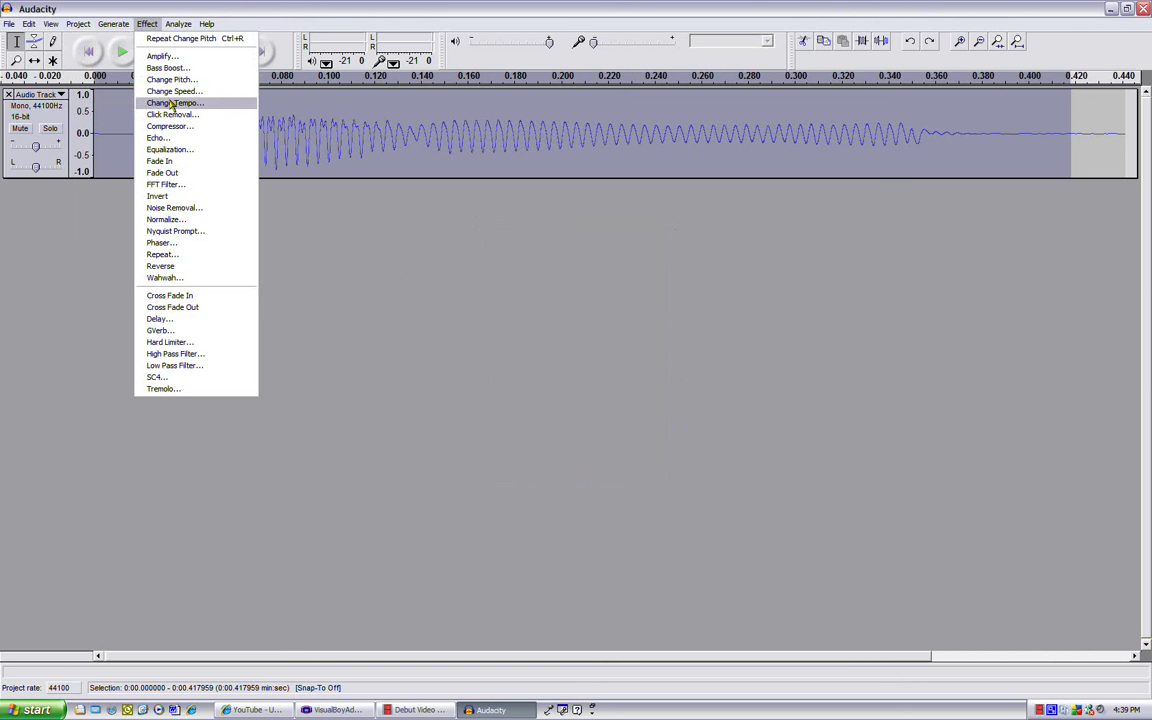
{"action": "left_click", "coordinate": [158, 138]}
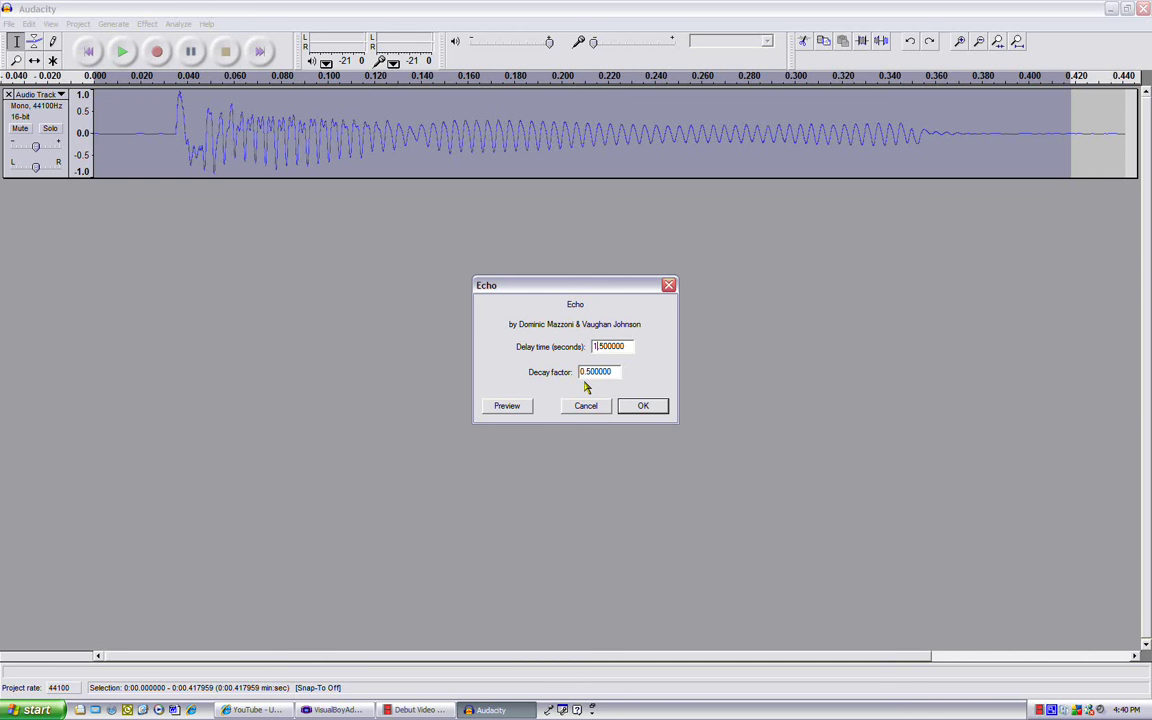
{"action": "key", "text": "BackSpace"}
{"action": "left_click", "coordinate": [641, 405]}
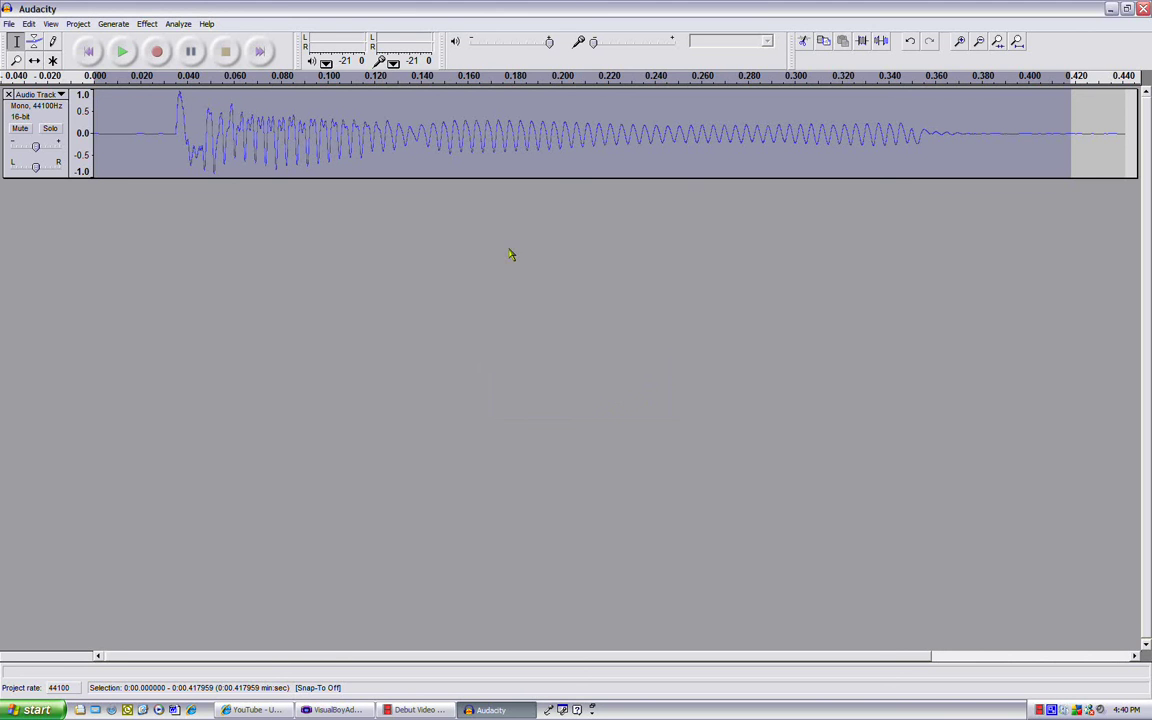
- Play the selected audio several times in a row to check the echo
{"action": "left_click", "coordinate": [122, 52]}
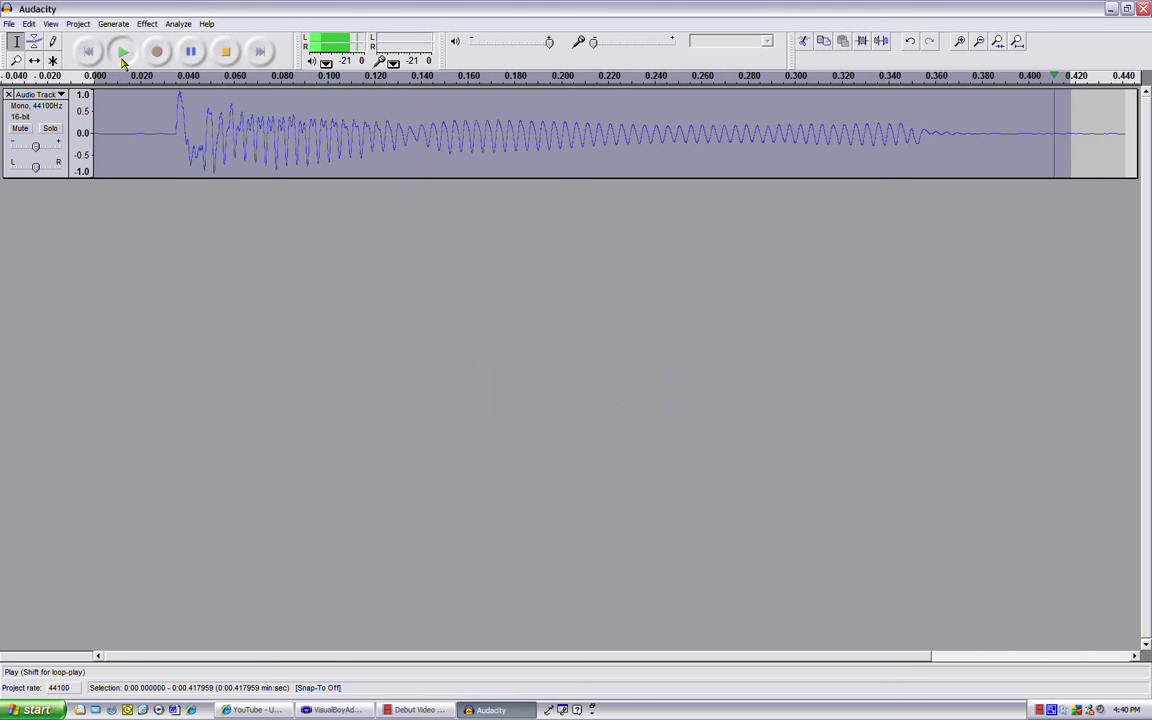
{"action": "left_click", "coordinate": [122, 52]}
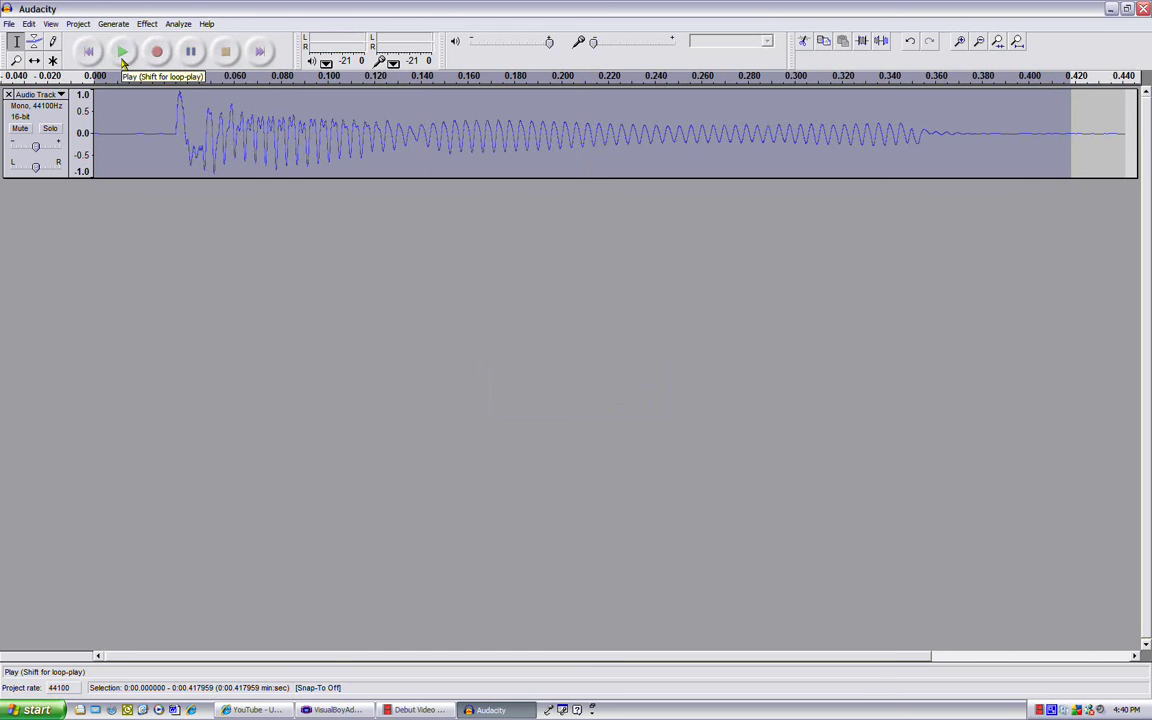
{"action": "left_click", "coordinate": [122, 52]}
{"action": "left_click", "coordinate": [122, 52]}
{"action": "left_click", "coordinate": [122, 52]}
{"action": "left_click", "coordinate": [122, 52]}
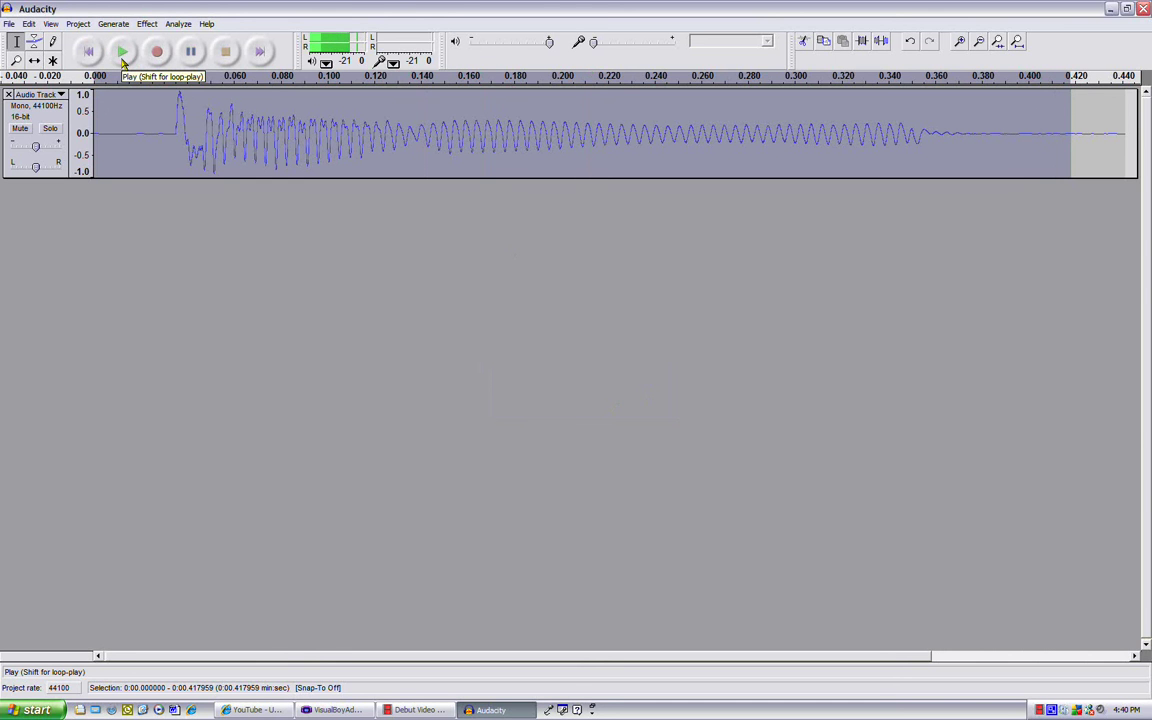
{"action": "left_click", "coordinate": [122, 52]}
{"action": "left_click", "coordinate": [121, 52]}
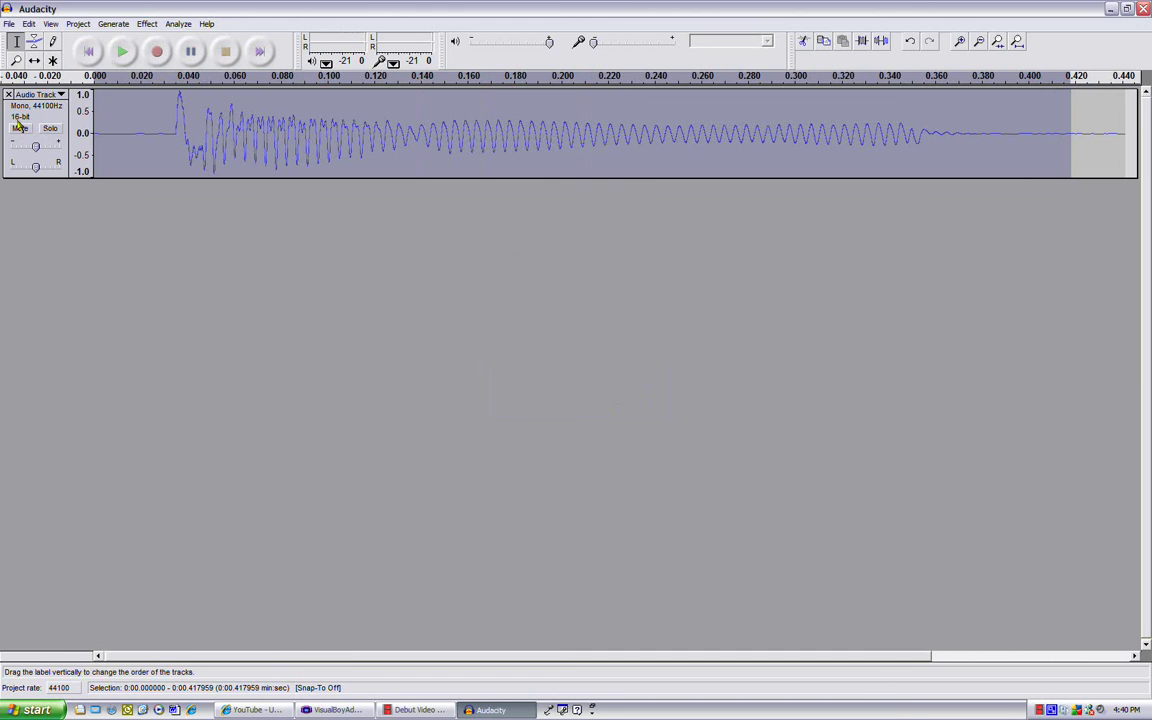
- Replace the selected audio with a generated sine tone at a frequency of 1000 Hz and play it
{"action": "left_click", "coordinate": [113, 24]}
{"action": "left_click", "coordinate": [122, 50]}
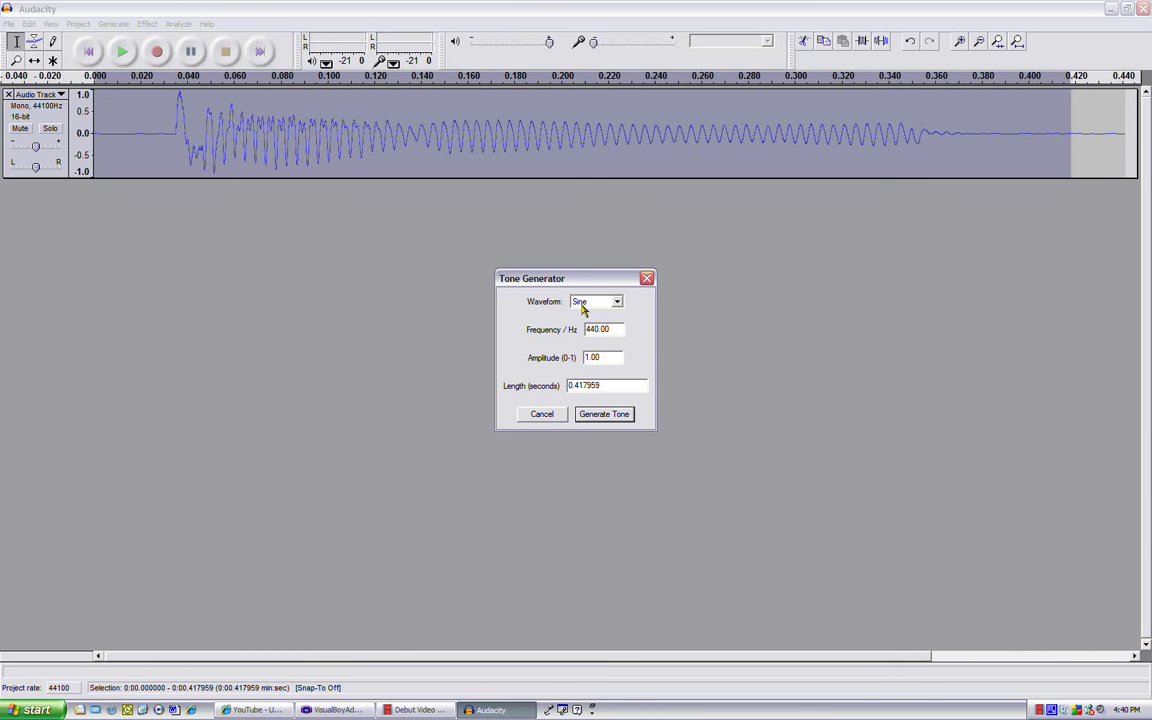
{"action": "key", "text": "BackSpace"}
{"action": "key", "text": "BackSpace"}
{"action": "key", "text": "BackSpace"}
{"action": "type", "text": "1000"}
{"action": "left_click", "coordinate": [622, 415]}
{"action": "left_click", "coordinate": [123, 54]}
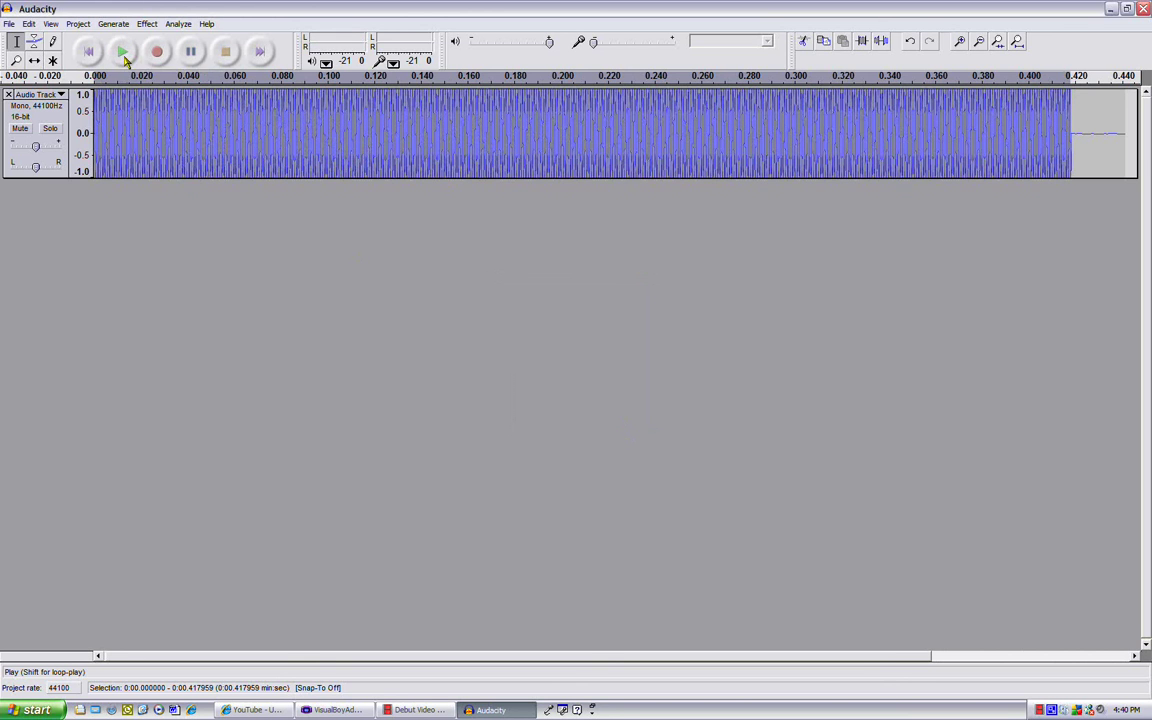
- Replace the audio track with a new short voice recording and delete everything after about 0.68 seconds
{"action": "left_click", "coordinate": [7, 94]}
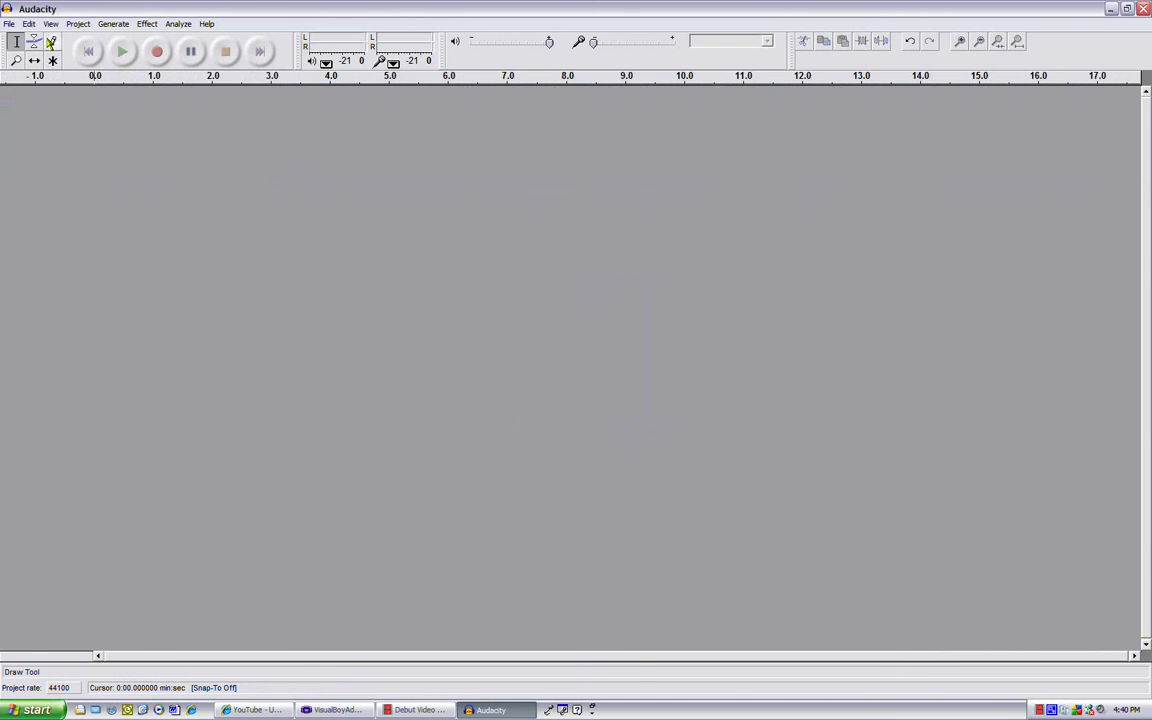
{"action": "left_click", "coordinate": [158, 53]}
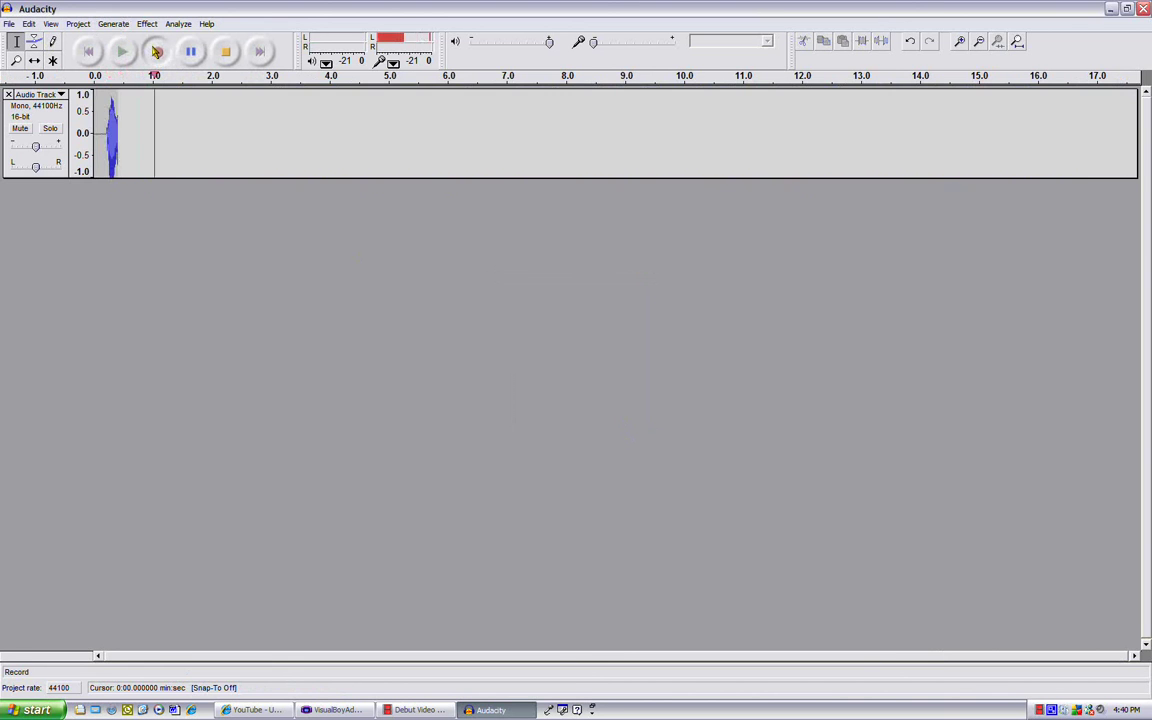
{"action": "left_click", "coordinate": [226, 52]}
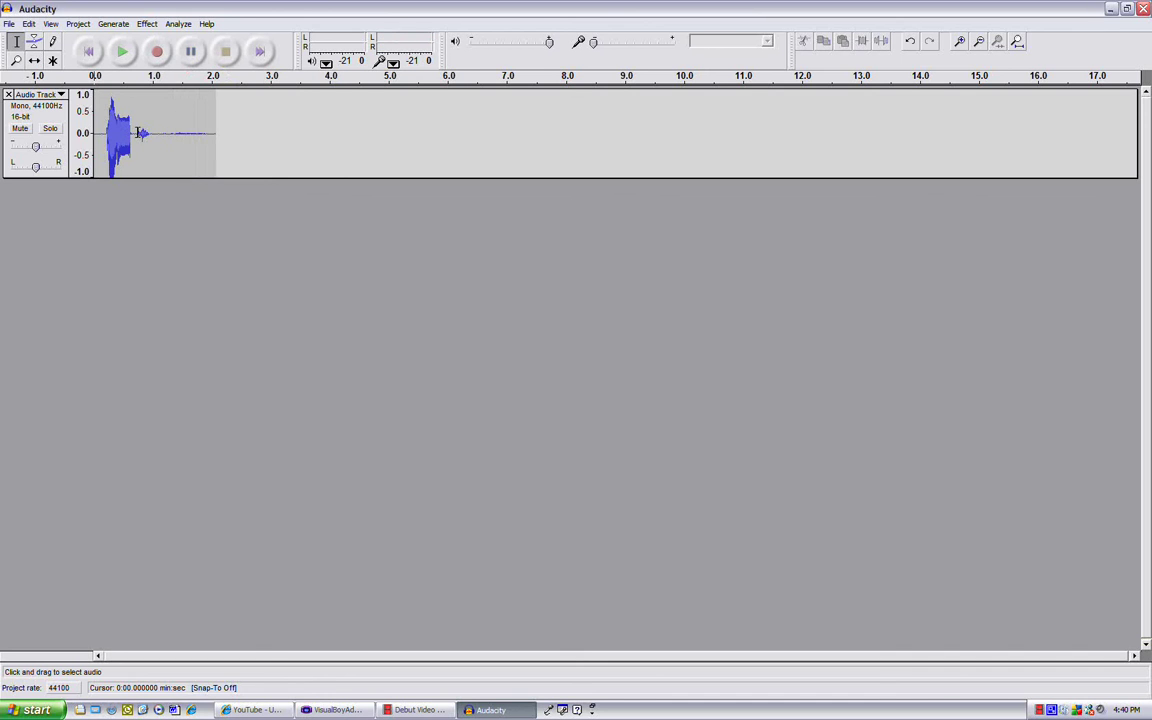
{"action": "left_click_drag", "start_coordinate": [136, 132], "coordinate": [263, 147]}
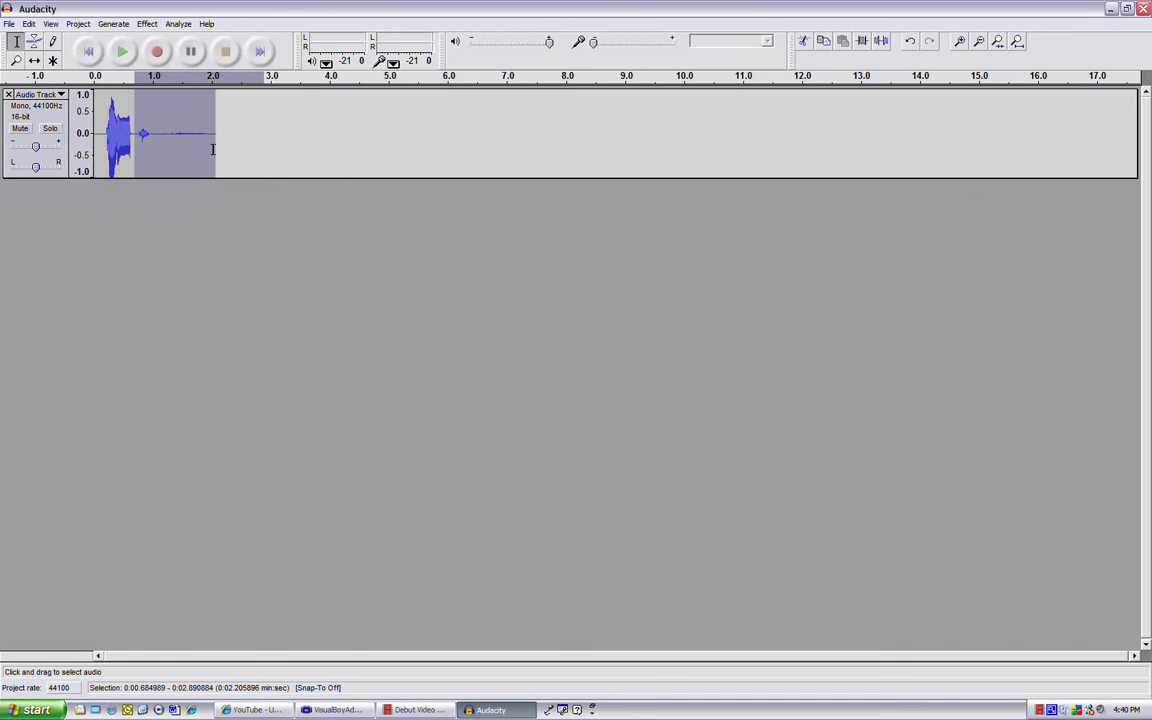
{"action": "key", "text": "Delete"}
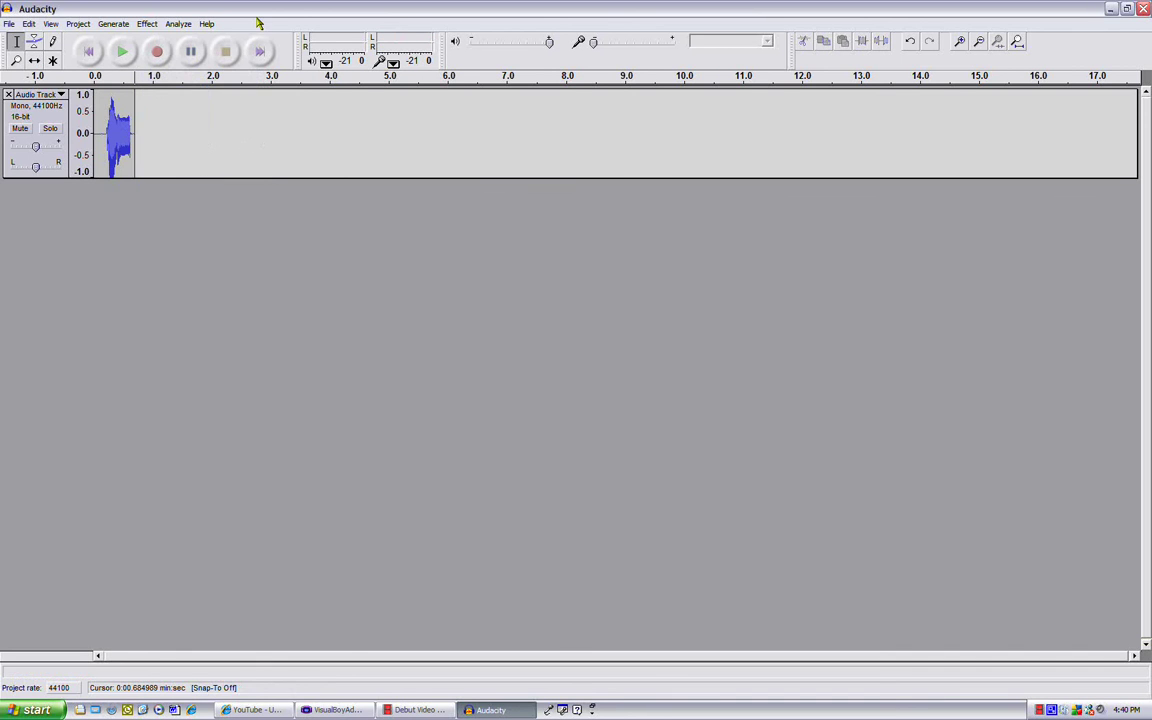
- Try a 1000 Hz sine tone at the end of the recording, play it and delete it
{"action": "left_click", "coordinate": [113, 23]}
{"action": "left_click", "coordinate": [118, 47]}
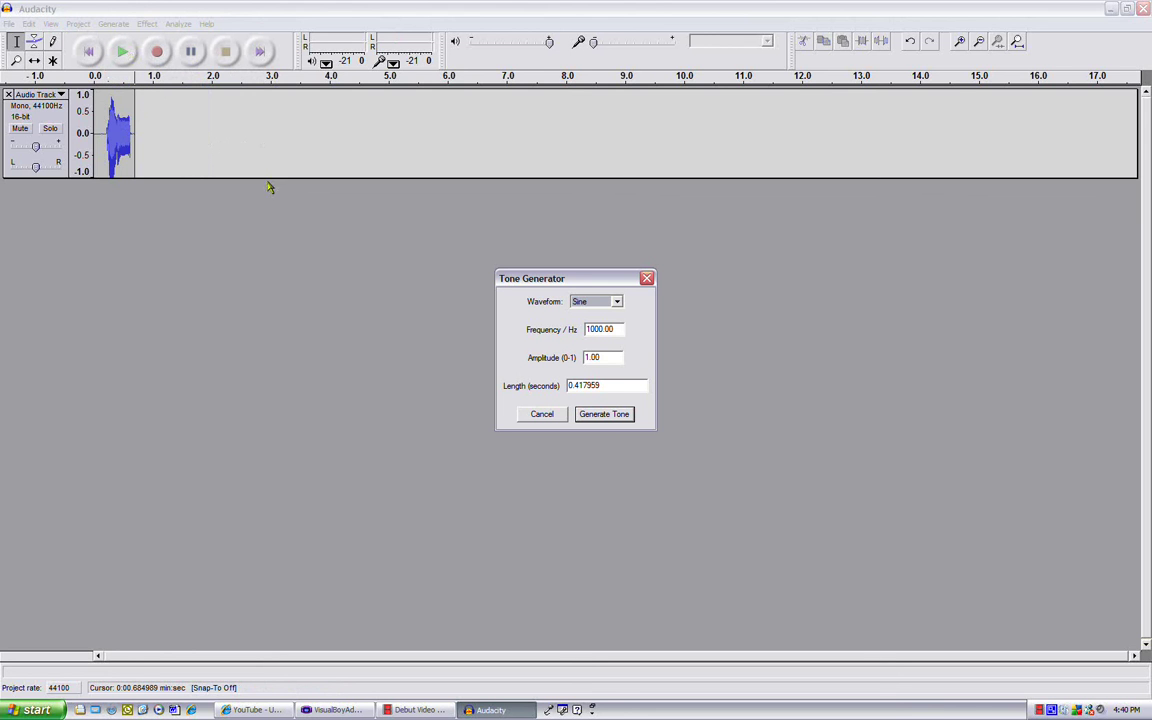
{"action": "left_click", "coordinate": [596, 414]}
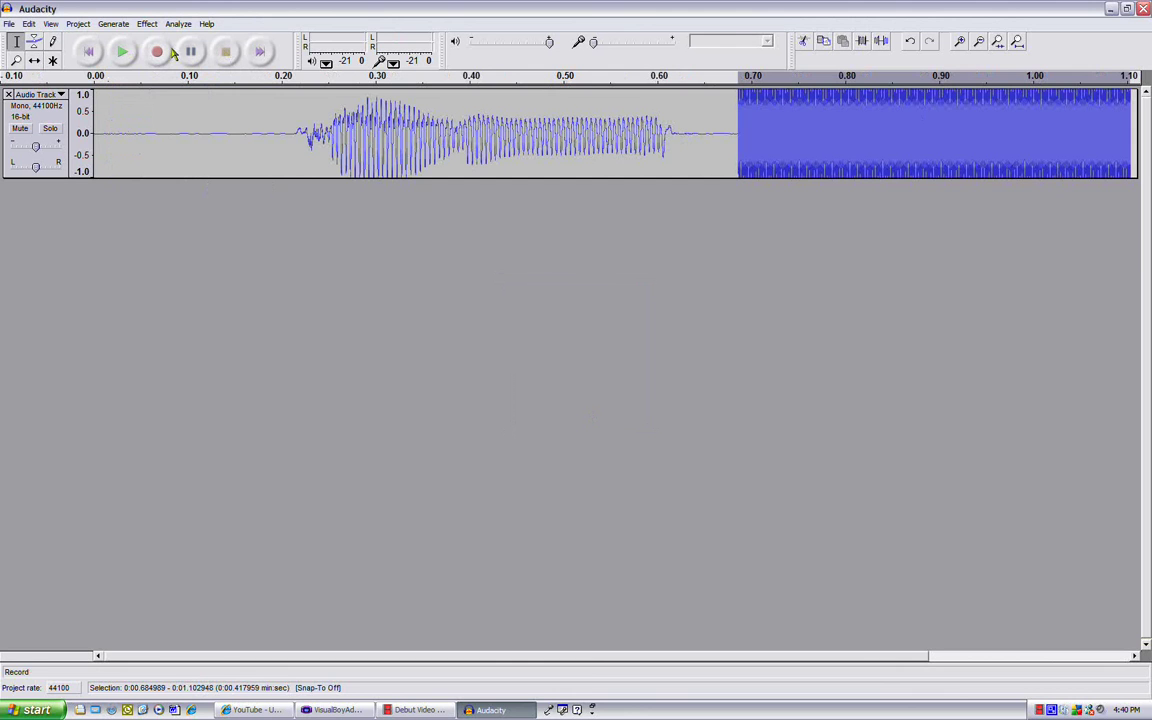
{"action": "left_click", "coordinate": [119, 53]}
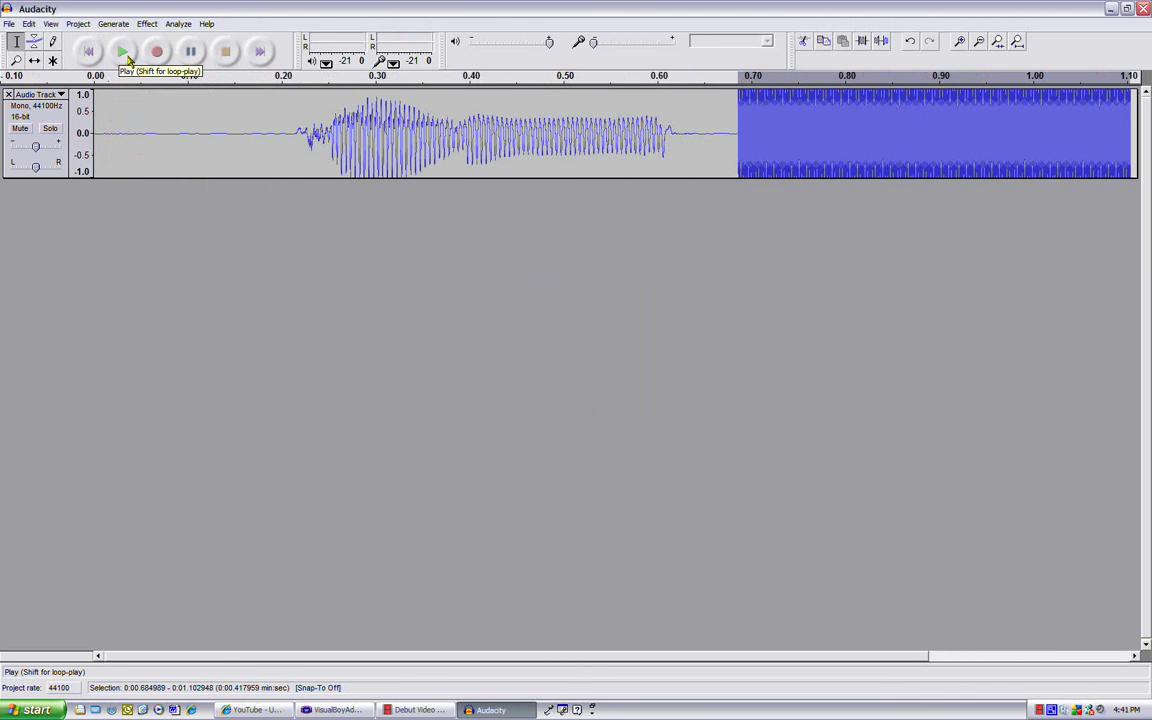
{"action": "key", "text": "Delete"}
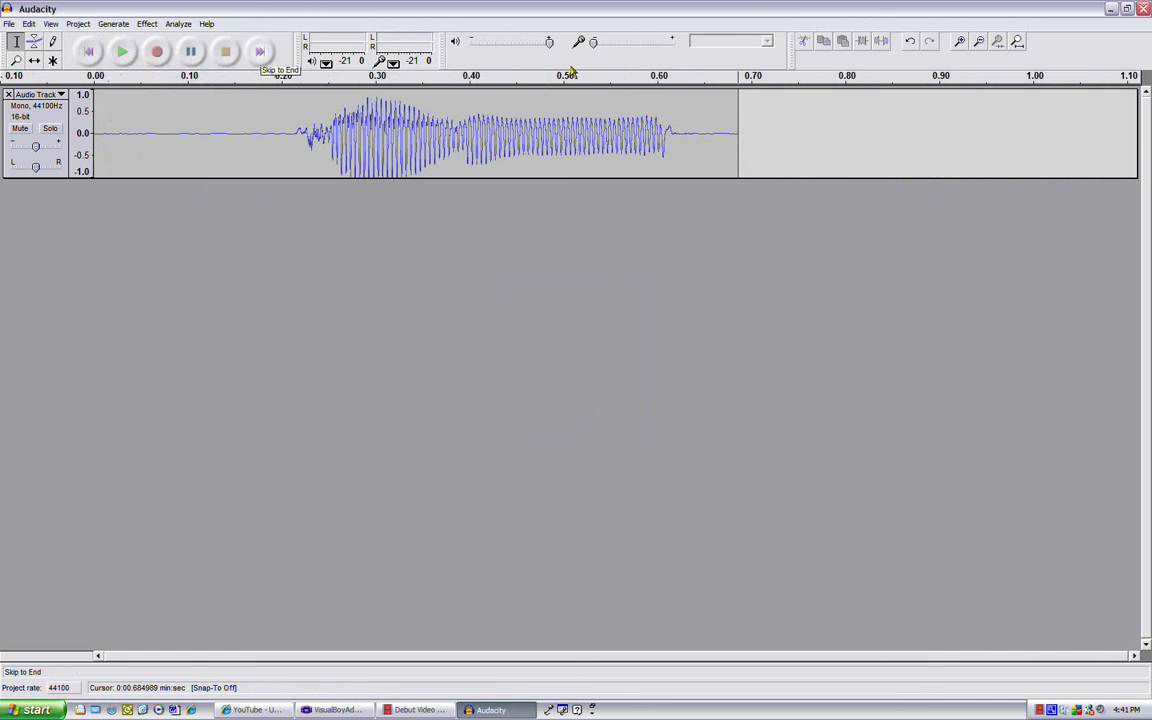
- Remove the audio track and close Audacity without saving the changes
{"action": "left_click", "coordinate": [9, 95]}
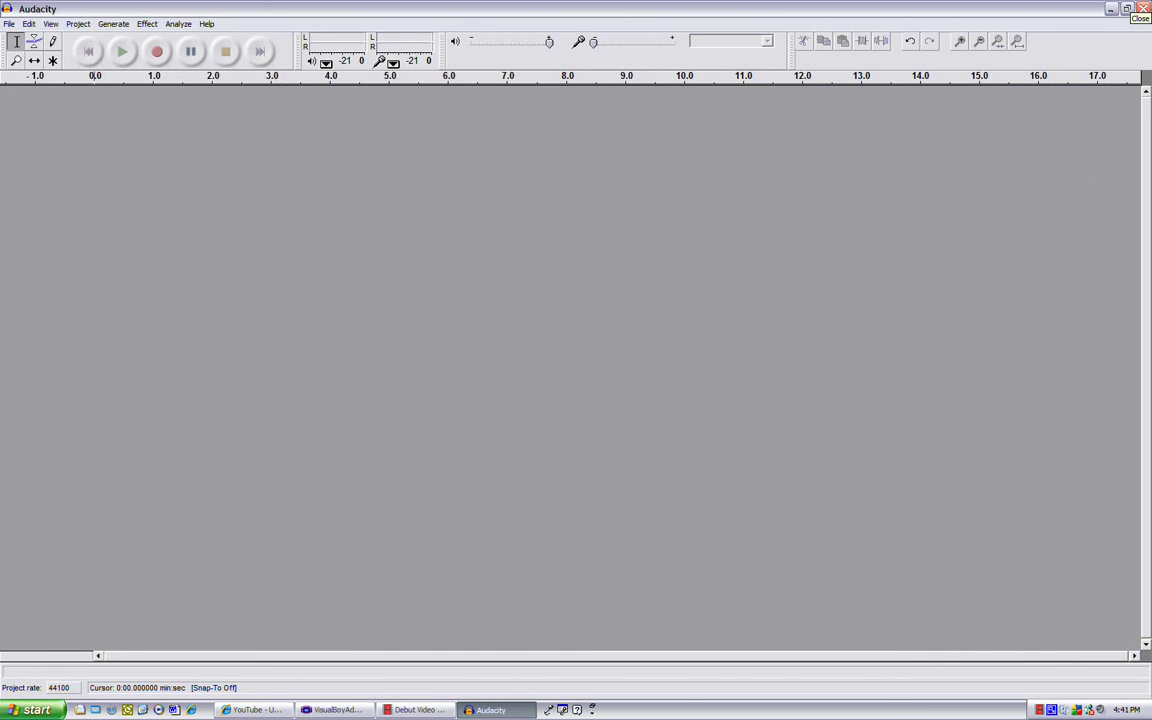
{"action": "left_click", "coordinate": [1142, 8]}
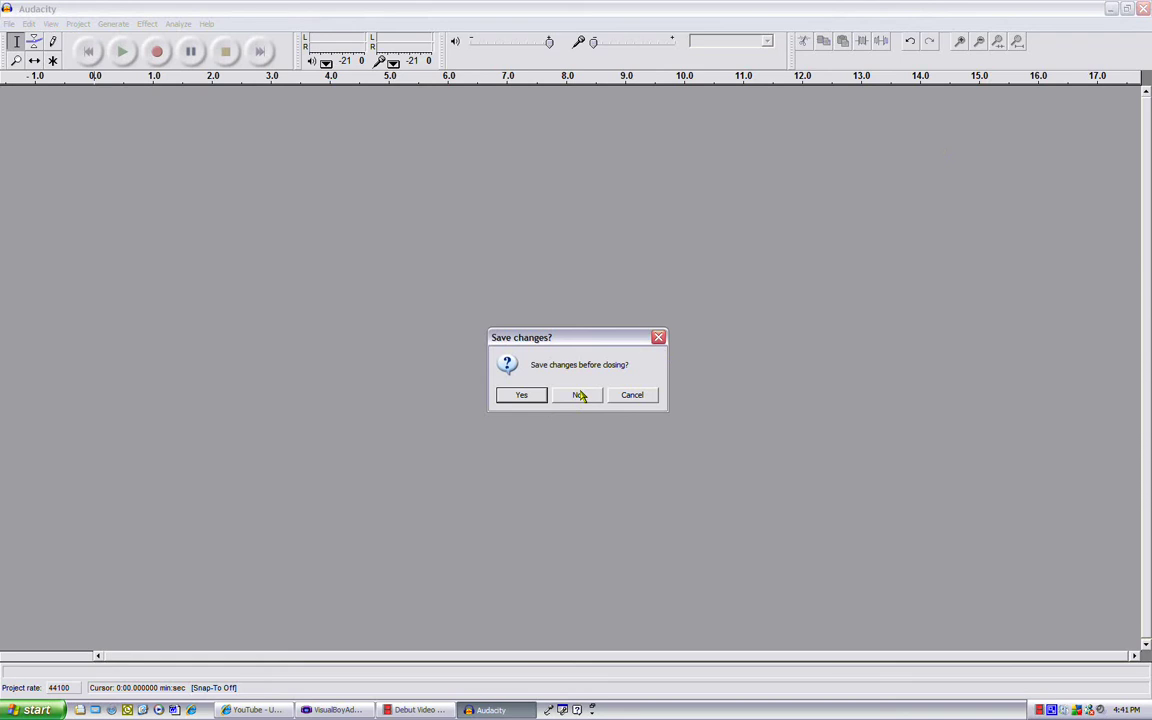
{"action": "left_click", "coordinate": [580, 396]}
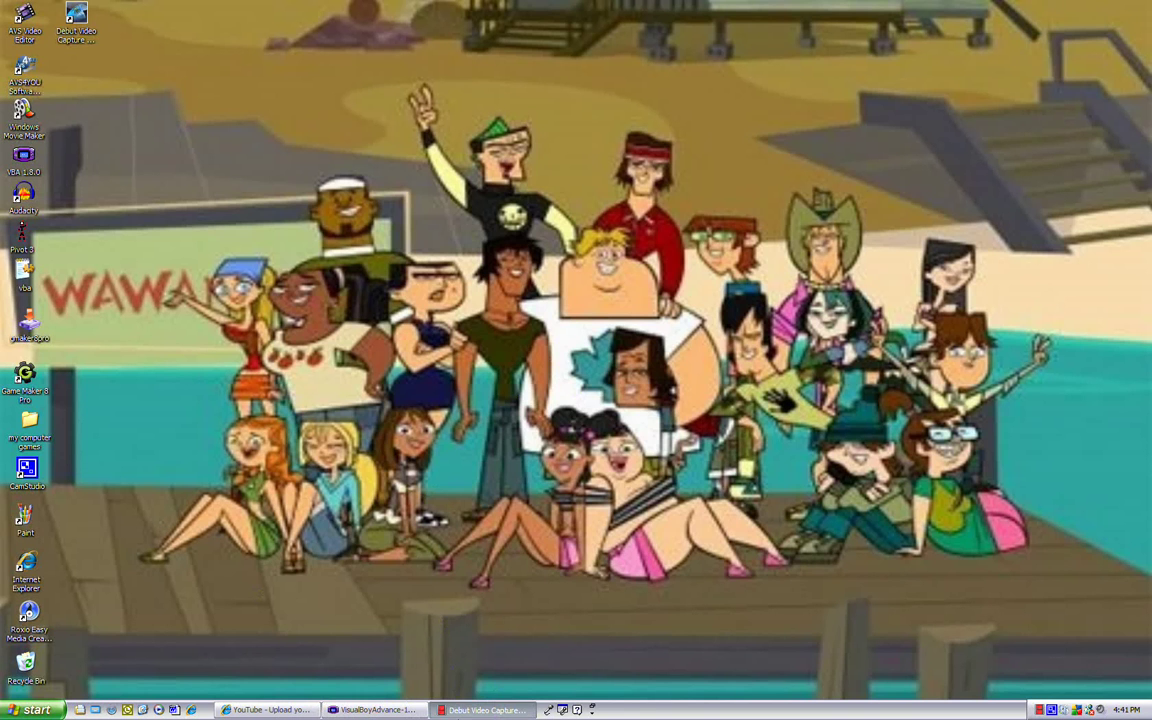
- Switch to the VisualBoyAdvance window
{"action": "left_click", "coordinate": [370, 709]}
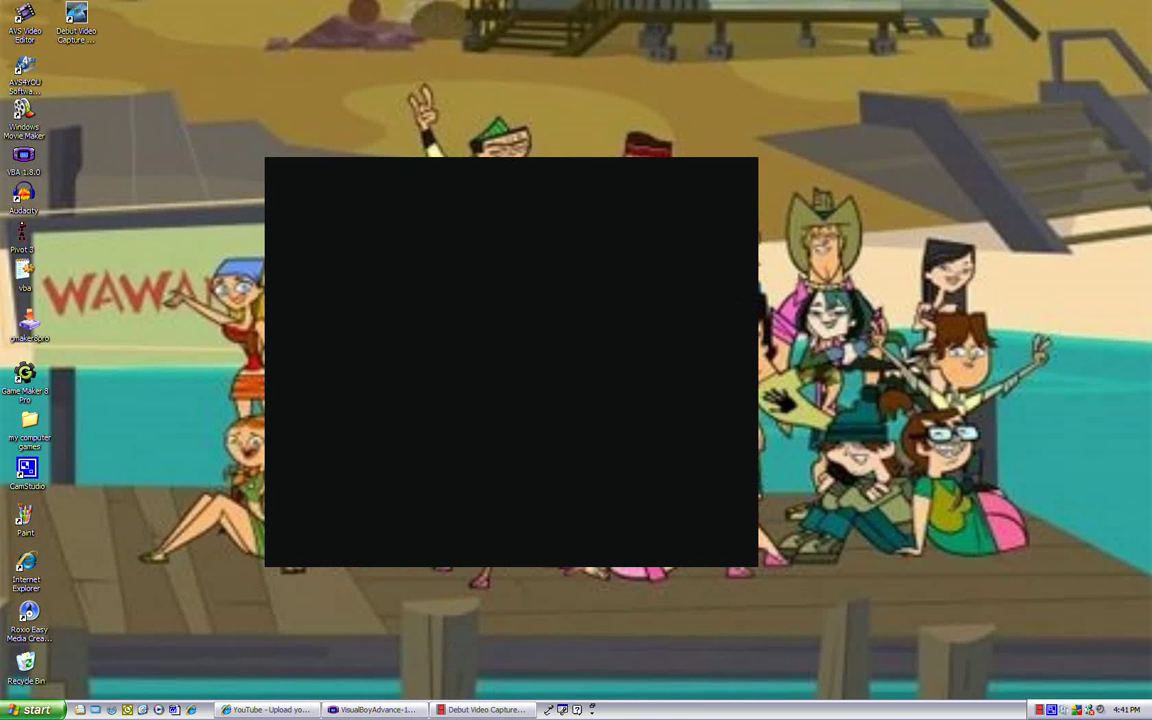